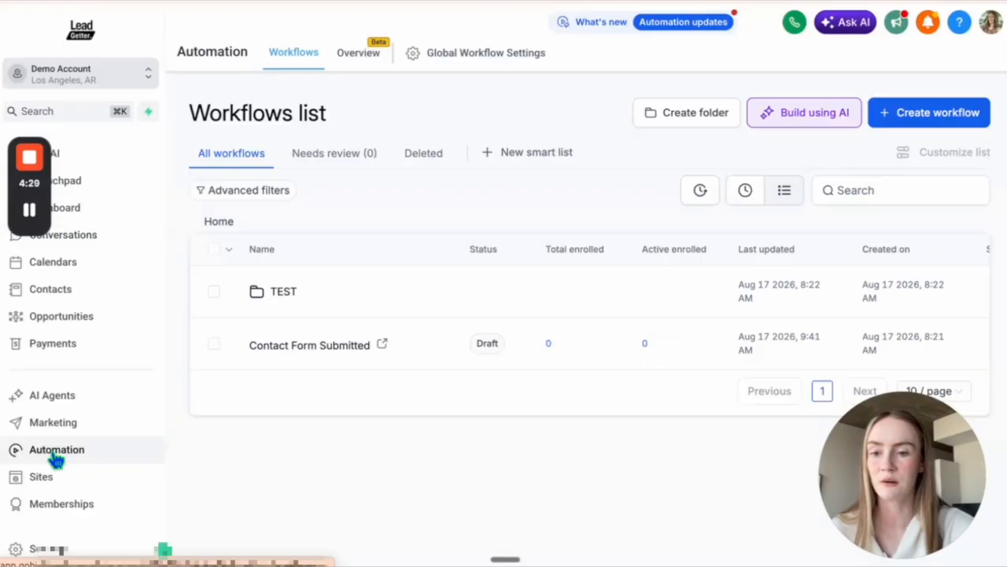
- Create a new workflow from scratch and name it "Missed Call"
left_click(921, 118)
left_click(890, 148)
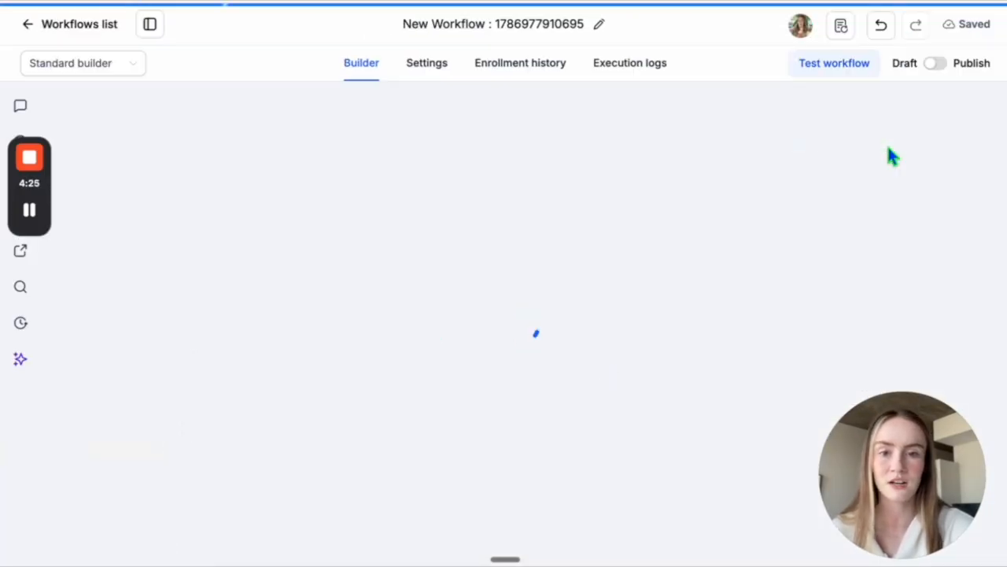
left_click(512, 24)
type("M")
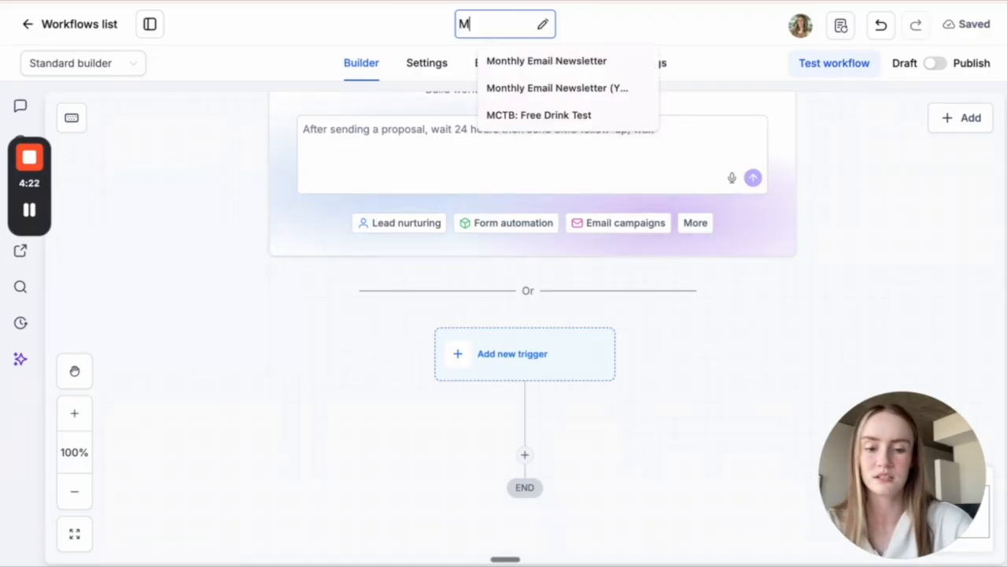
type("issed Call")
key("Return")
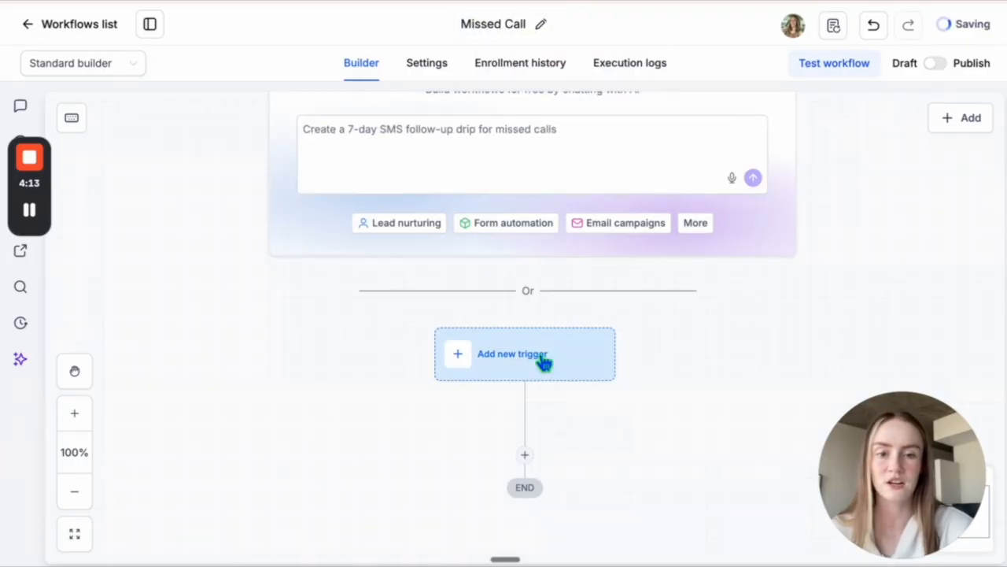
- Add a Call details trigger to the workflow
left_click(543, 358)
type("call")
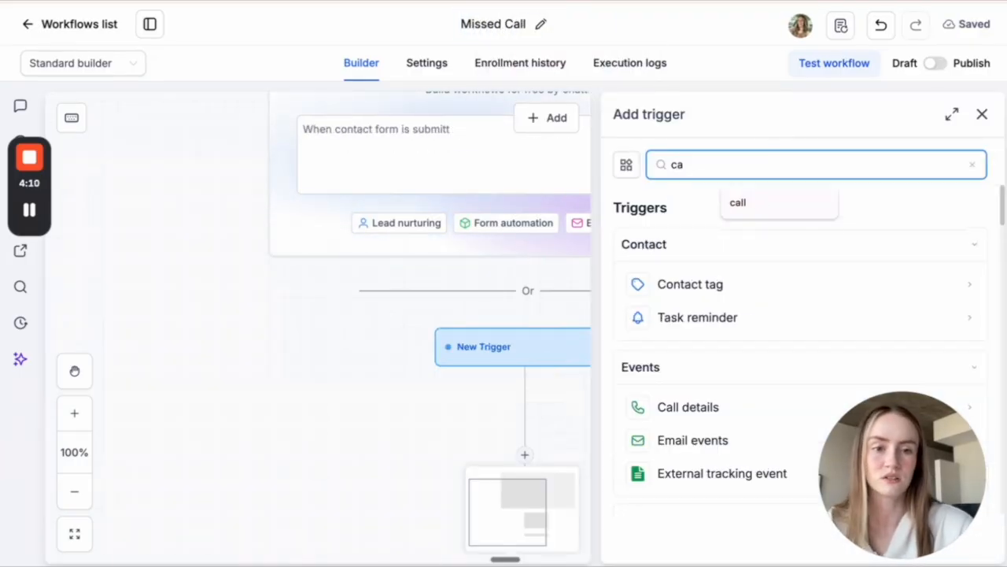
left_click(728, 285)
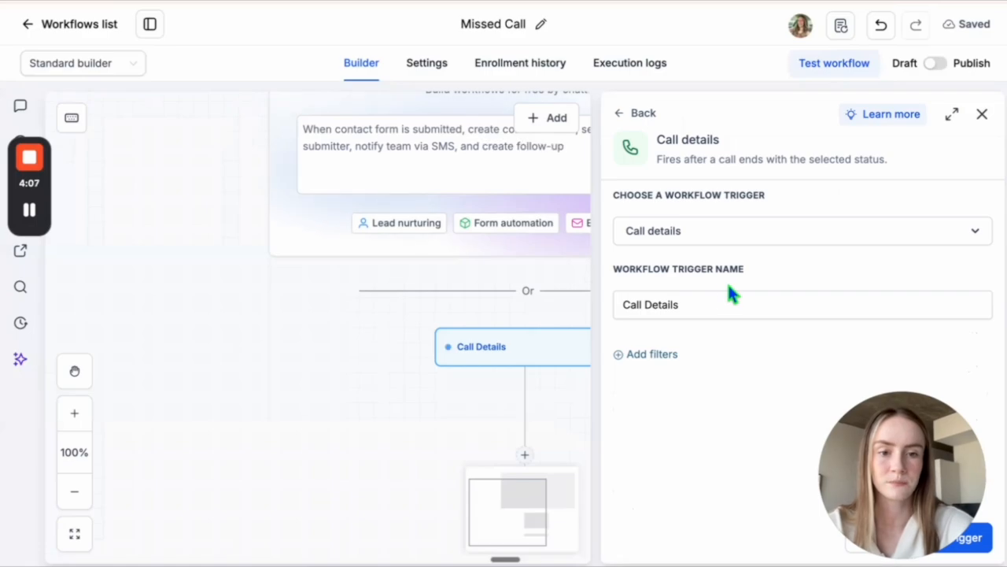
- Filter the Call details trigger by the call status no-answer and save the trigger
left_click(641, 355)
left_click(659, 378)
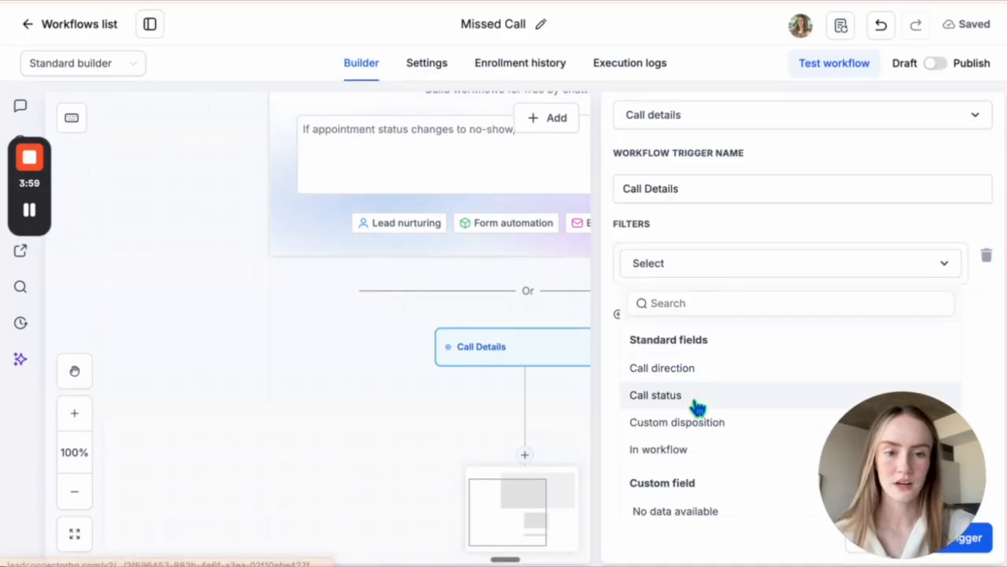
left_click(697, 407)
left_click(697, 407)
scroll(686, 425, "down", 2)
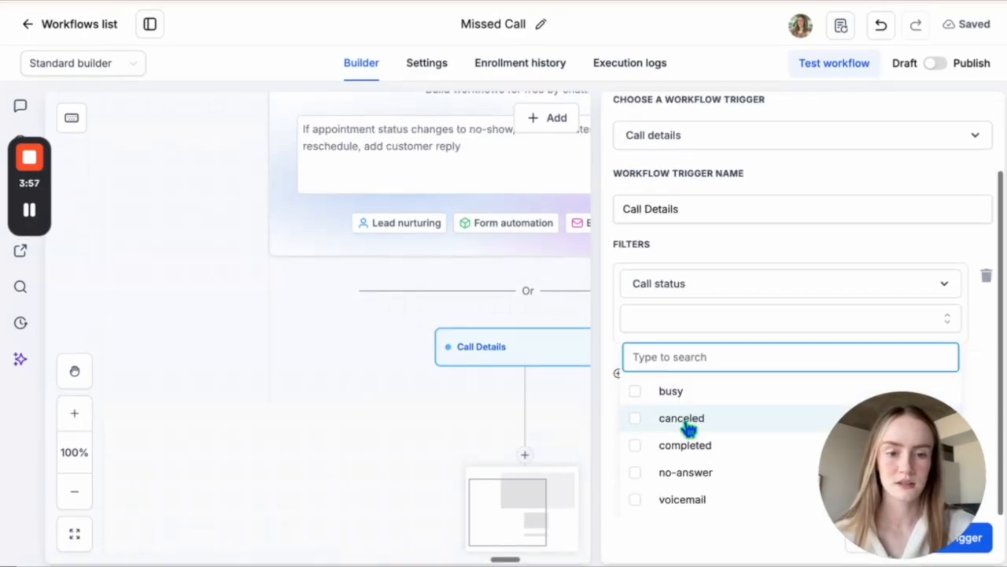
left_click(686, 475)
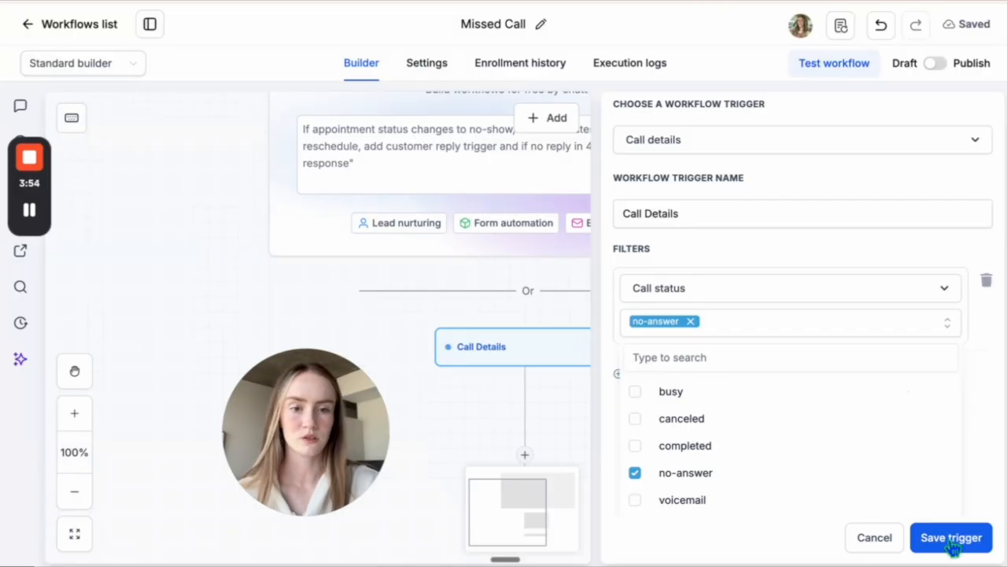
left_click(950, 538)
left_click_drag(270, 440, 858, 237)
- Add an Add contact tag action below the trigger with the new tag "missed call lead" and save it
scroll(733, 439, "down", 2)
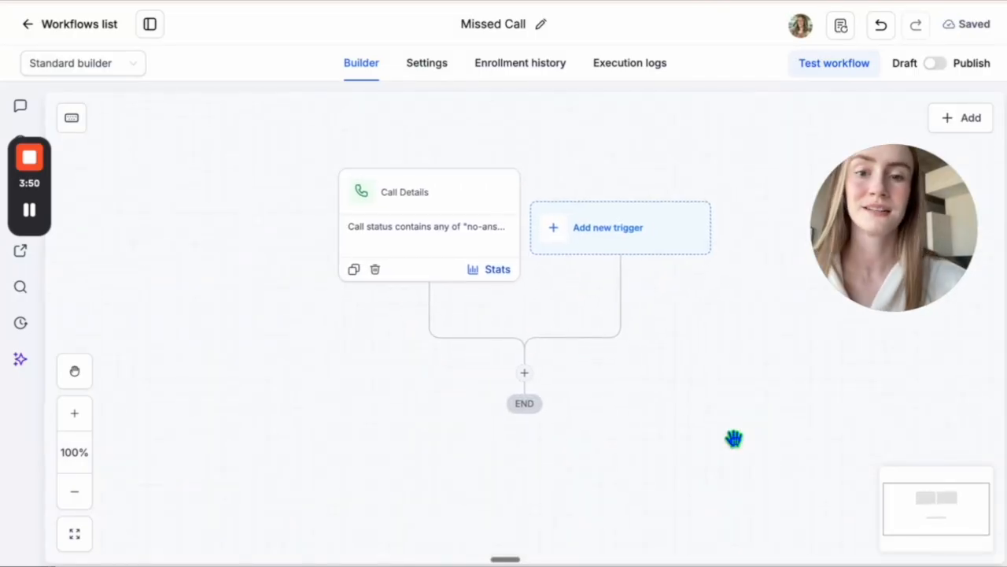
scroll(734, 439, "down", 2)
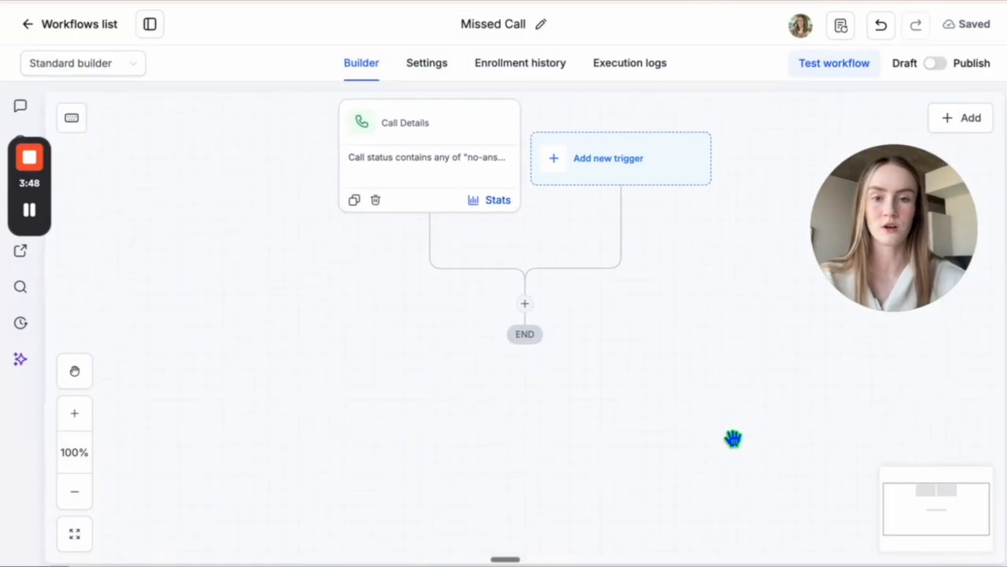
left_click(526, 305)
type("tag")
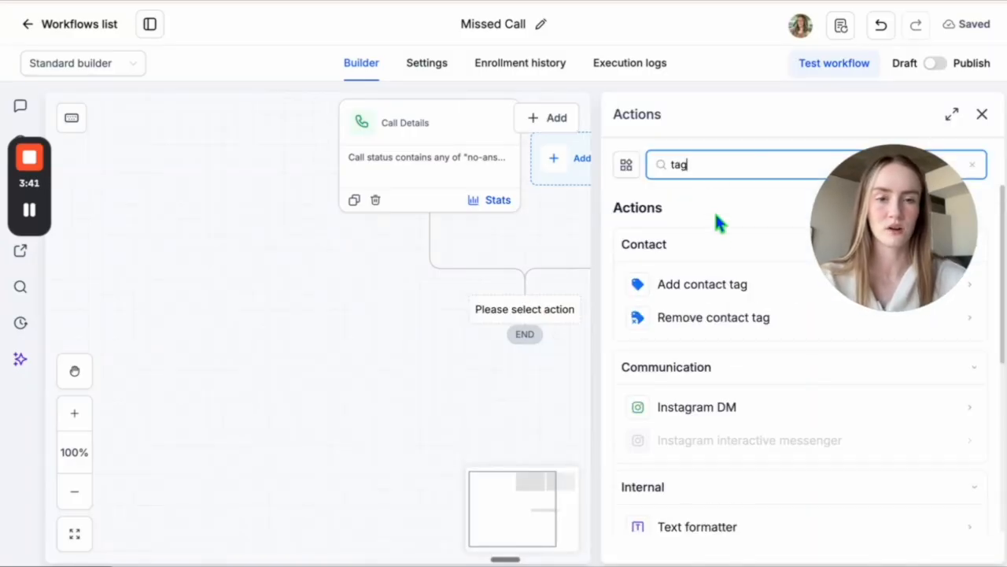
left_click(726, 291)
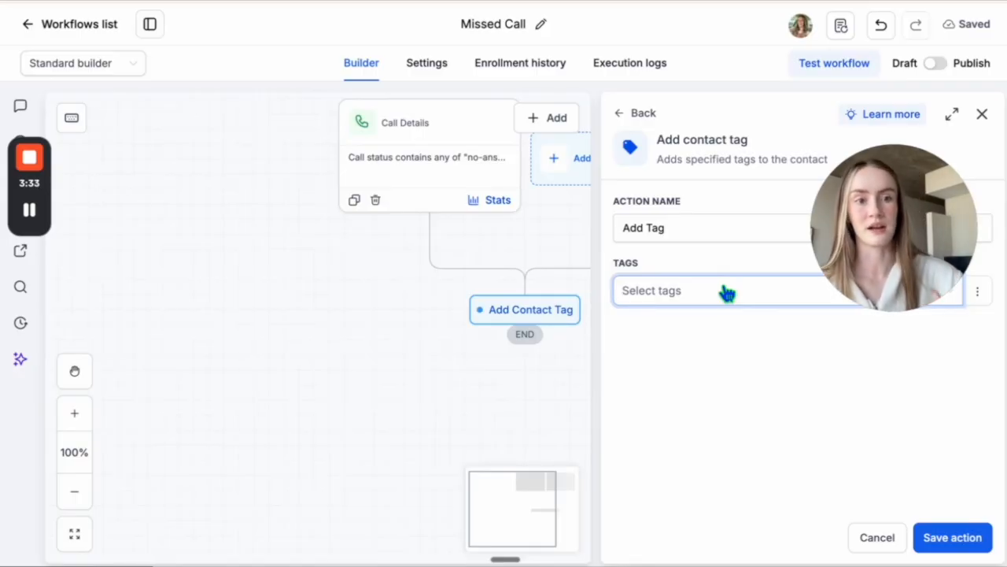
type("missed call")
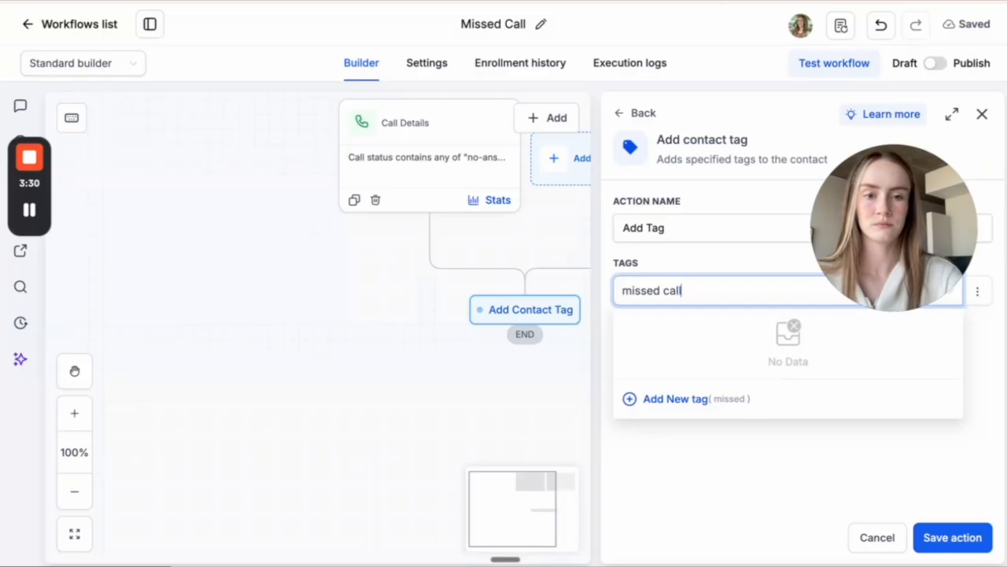
type(" lead")
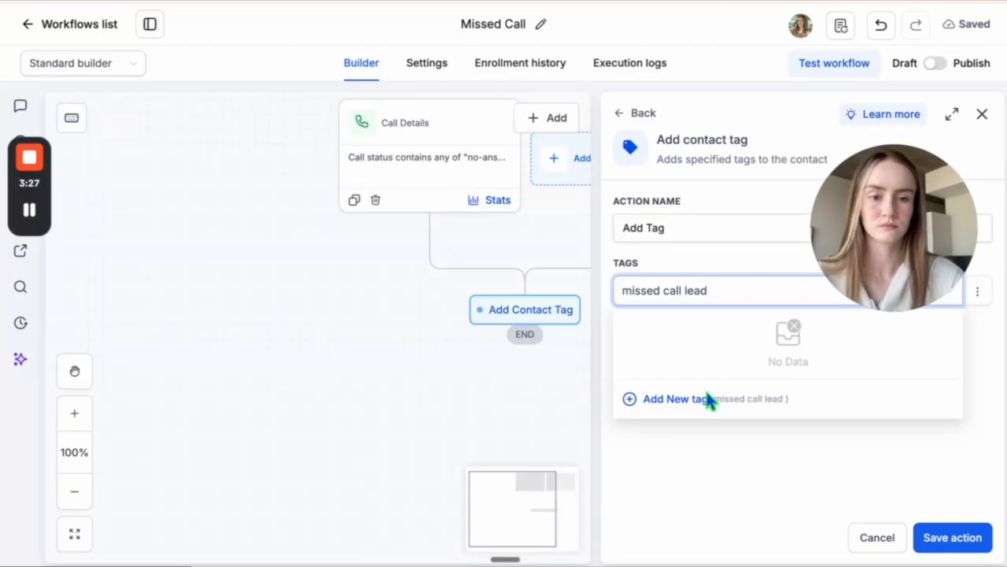
left_click(675, 400)
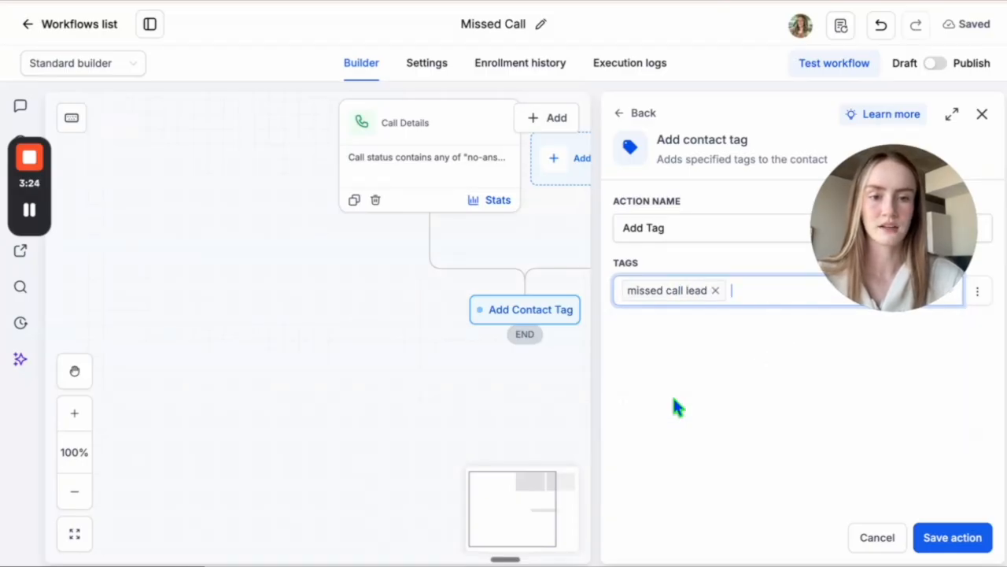
left_click(962, 538)
- Add a Wait action after the Add Tag step for a set period of 15 seconds and save it
scroll(792, 418, "down", 2)
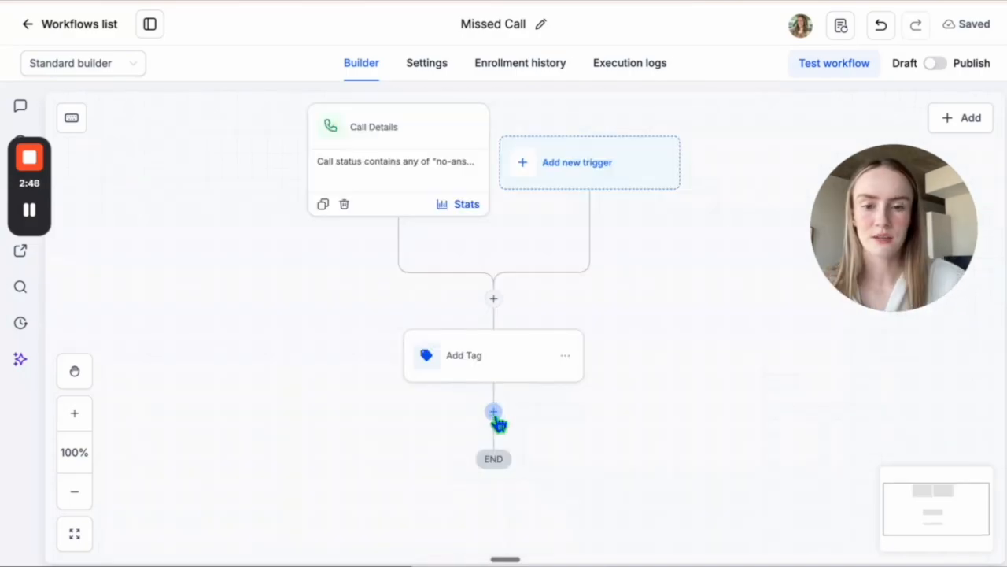
left_click(493, 413)
left_click(729, 288)
left_click(722, 315)
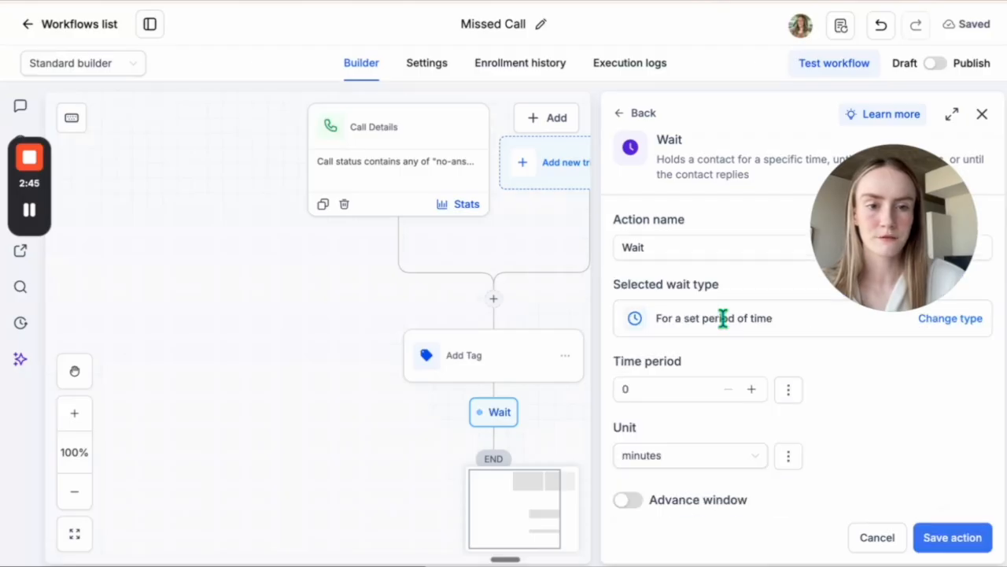
left_click(666, 382)
type("15")
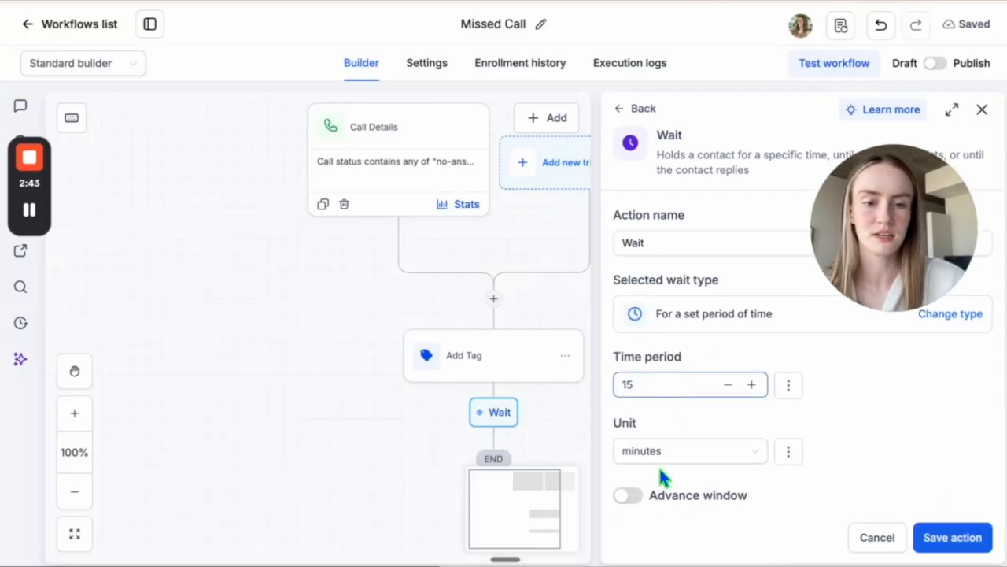
left_click(668, 460)
left_click(671, 337)
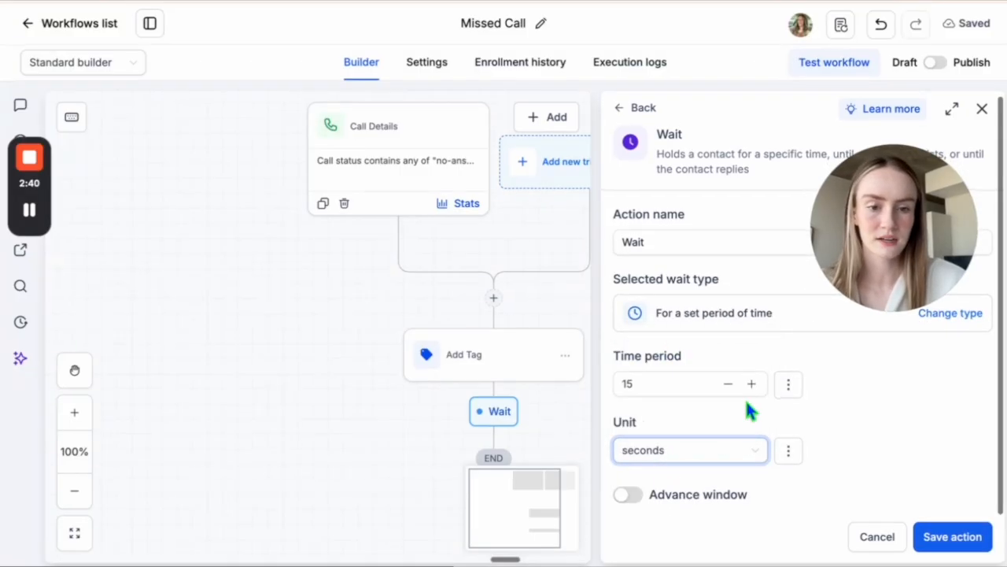
left_click(952, 537)
- Add a Send SMS action after the Wait step, with a message apologising for the missed call and asking what the contact was inquiring about
left_click(499, 385)
type("sms")
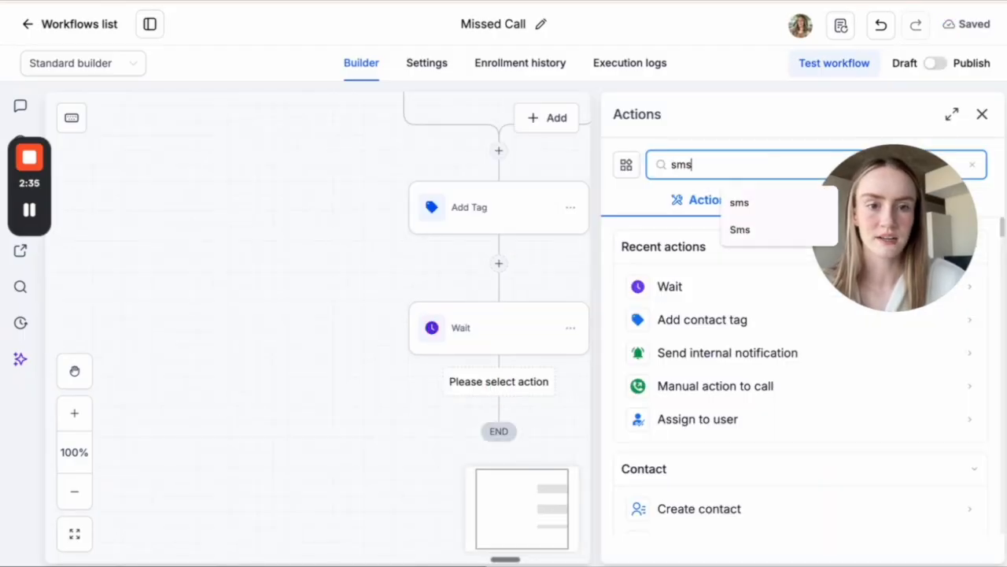
left_click(699, 287)
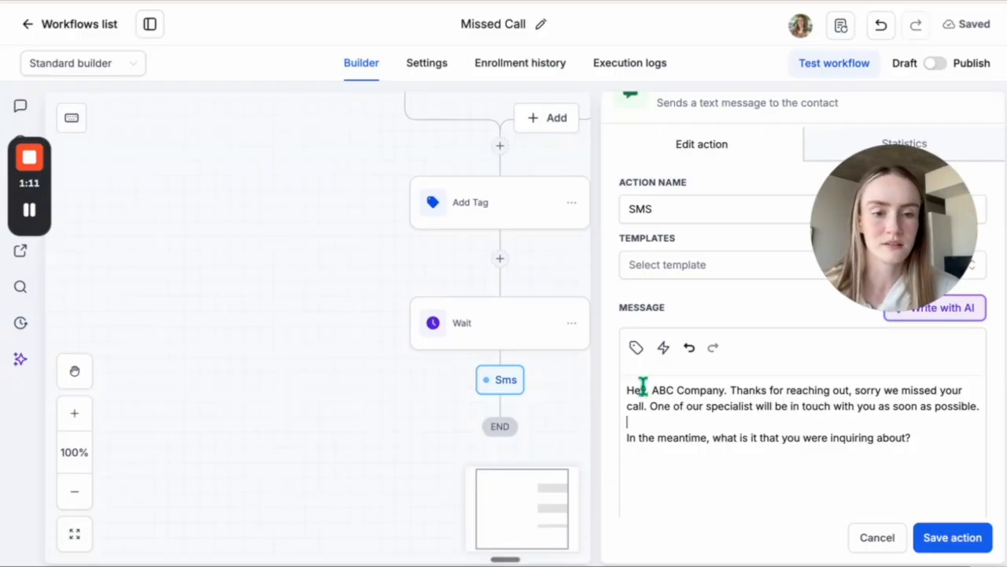
- Change the SMS greeting to "Hey, it's ABC Company." and save the action
left_click(650, 390)
type("it's")
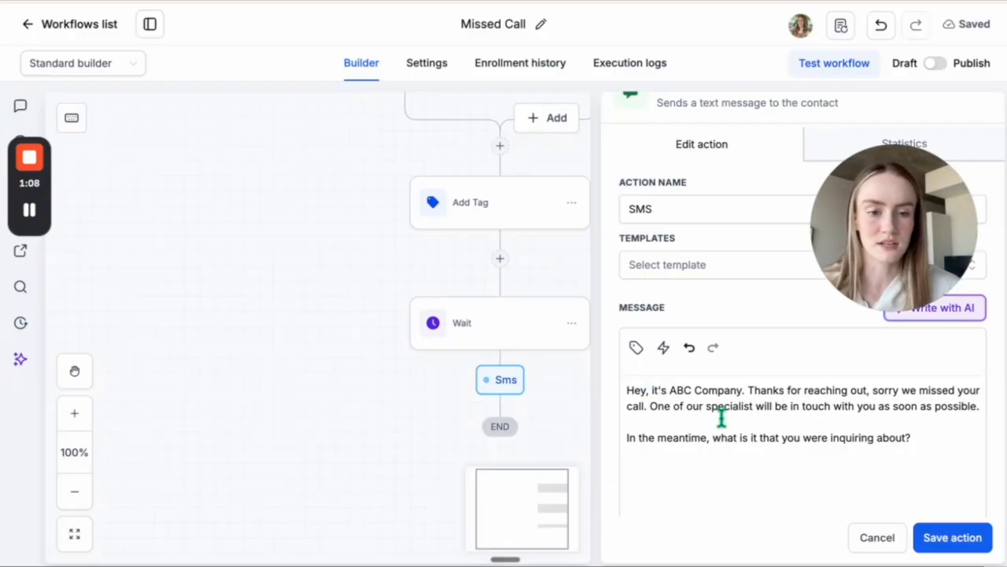
left_click(721, 419)
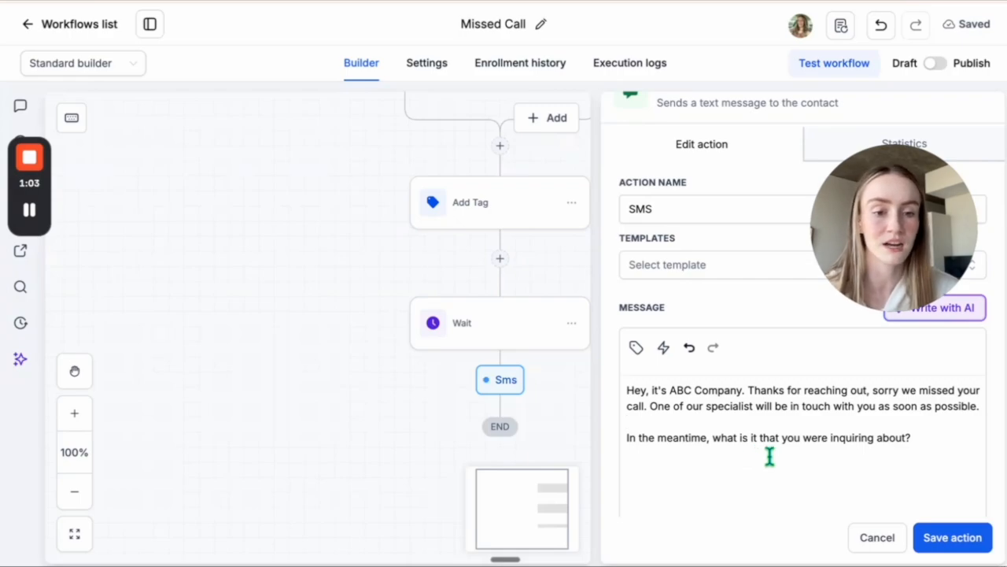
scroll(770, 456, "down", 1)
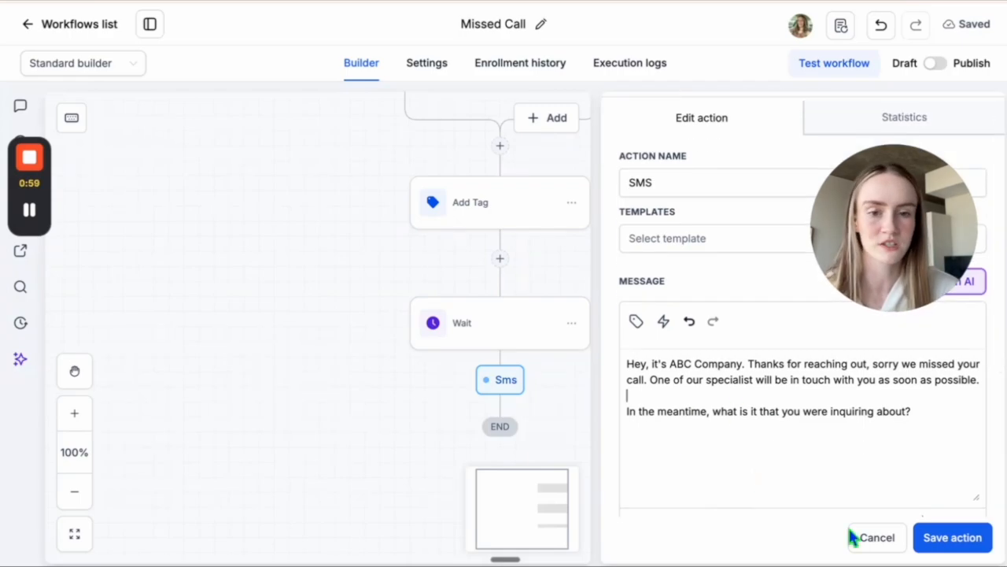
left_click(948, 538)
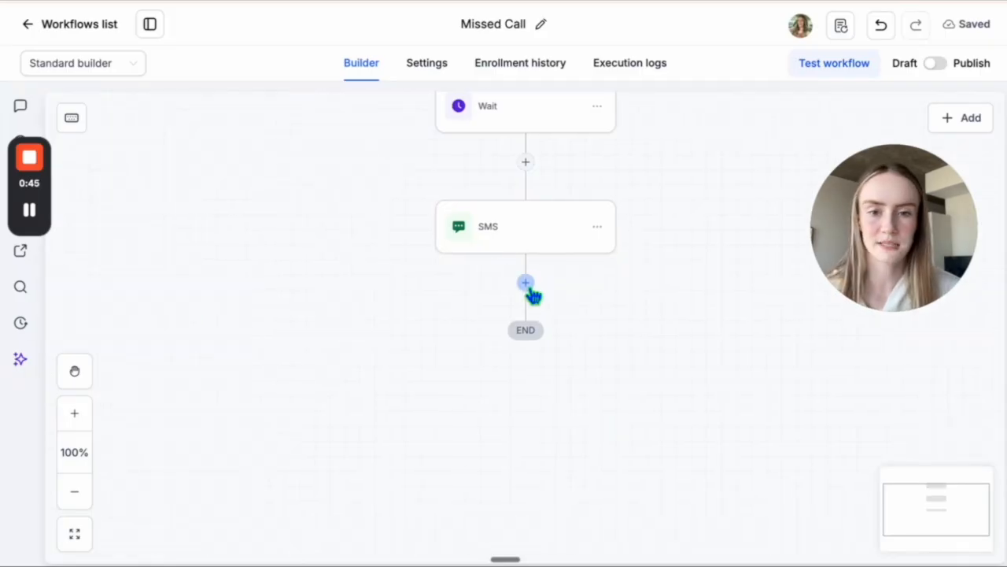
- Add a Wait action after the SMS step that holds until the contact replies to that SMS
left_click(526, 282)
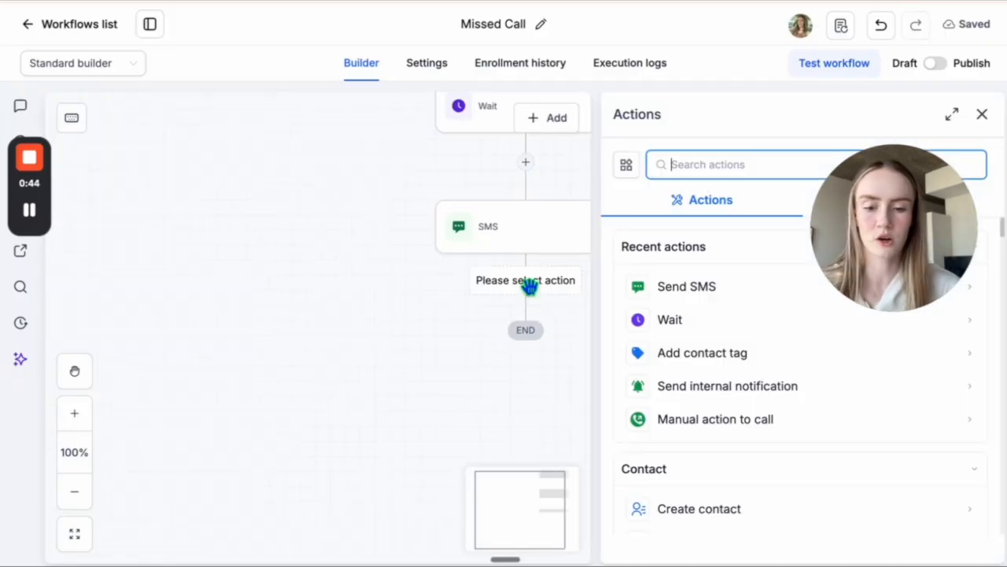
type("wait")
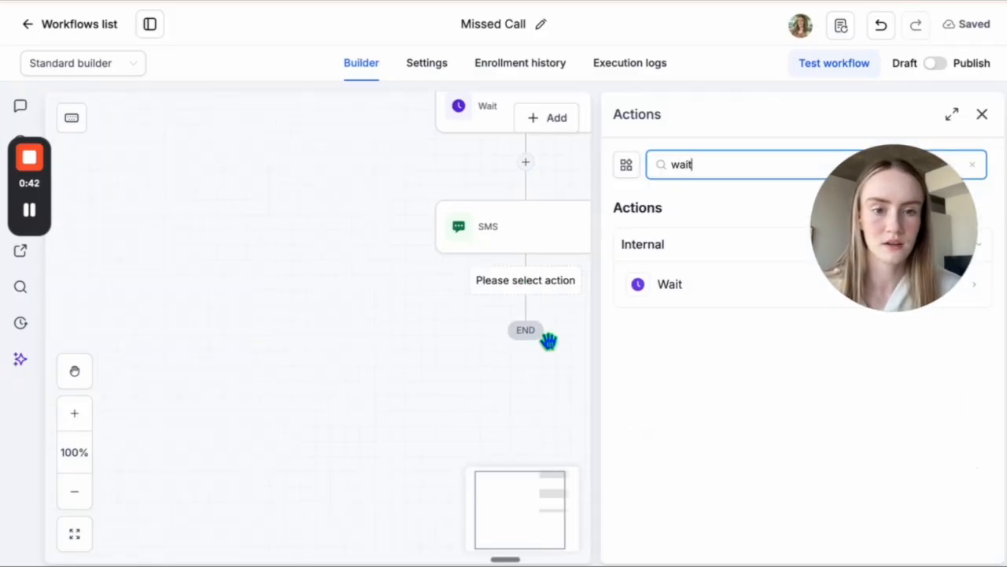
left_click(690, 293)
scroll(690, 299, "down", 1)
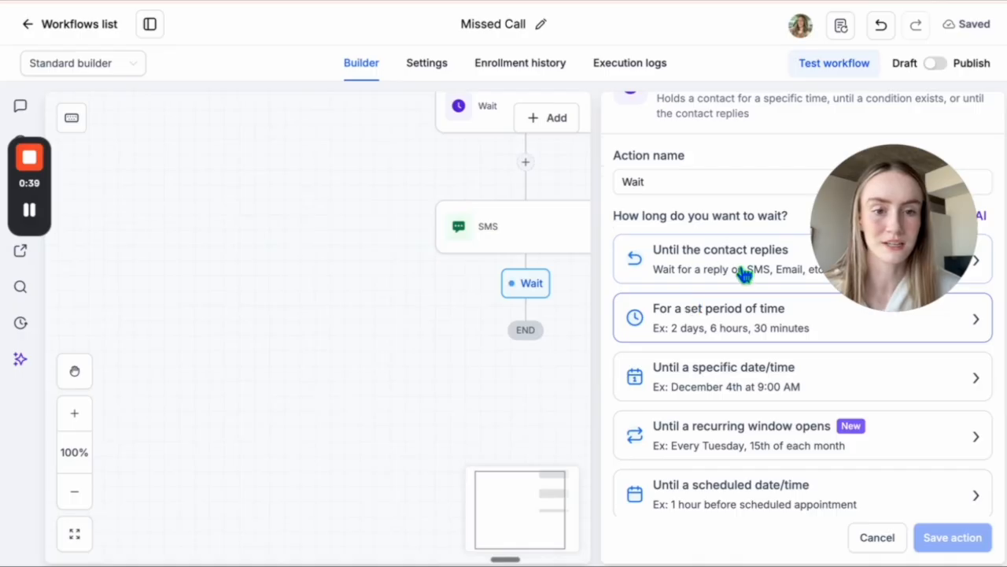
left_click(777, 259)
left_click(732, 401)
left_click(705, 404)
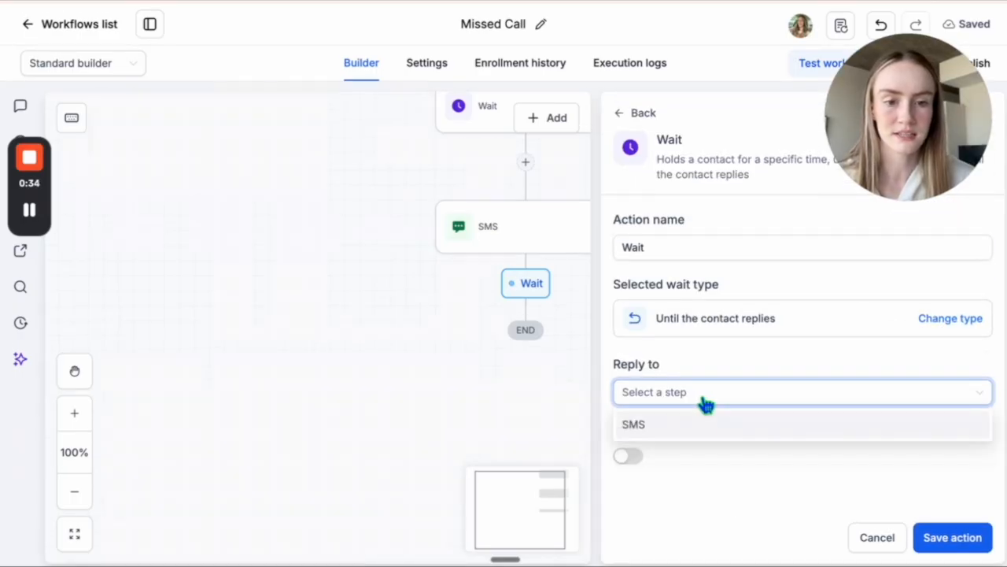
left_click(704, 426)
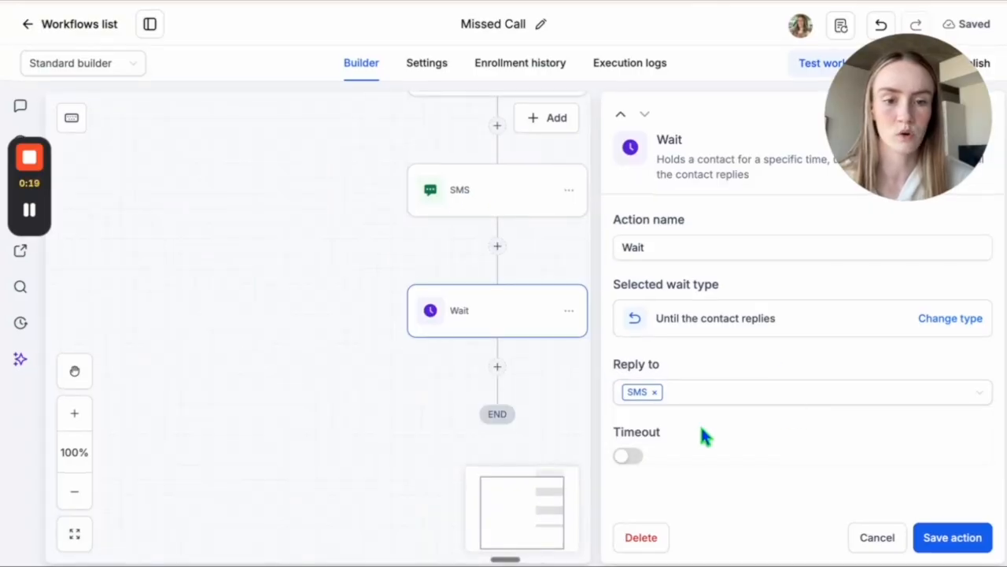
- Enable the reply wait's timeout, set it to 5 minutes, and save the action
left_click(630, 456)
scroll(705, 427, "down", 1)
left_click(641, 467)
key("BackSpace")
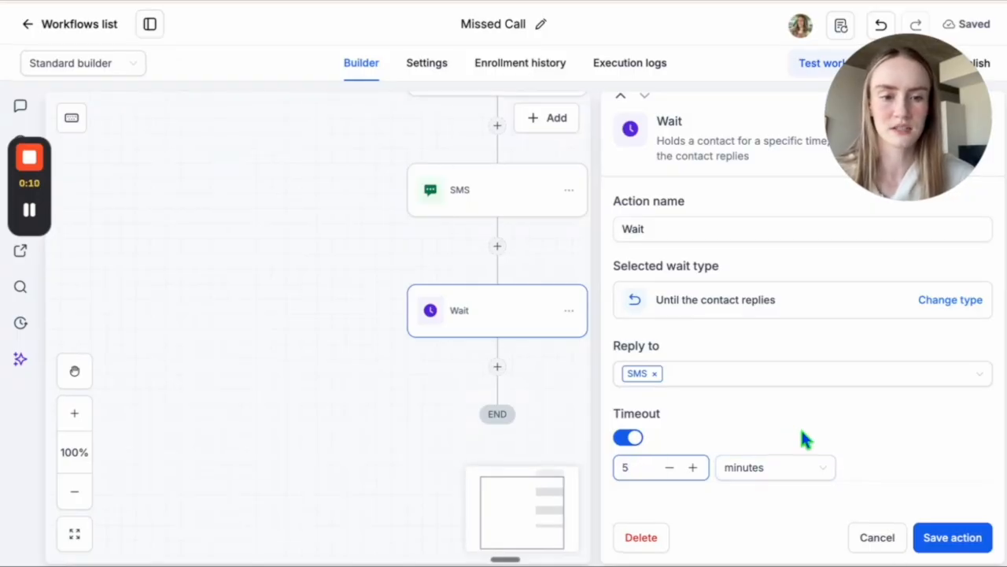
left_click(945, 537)
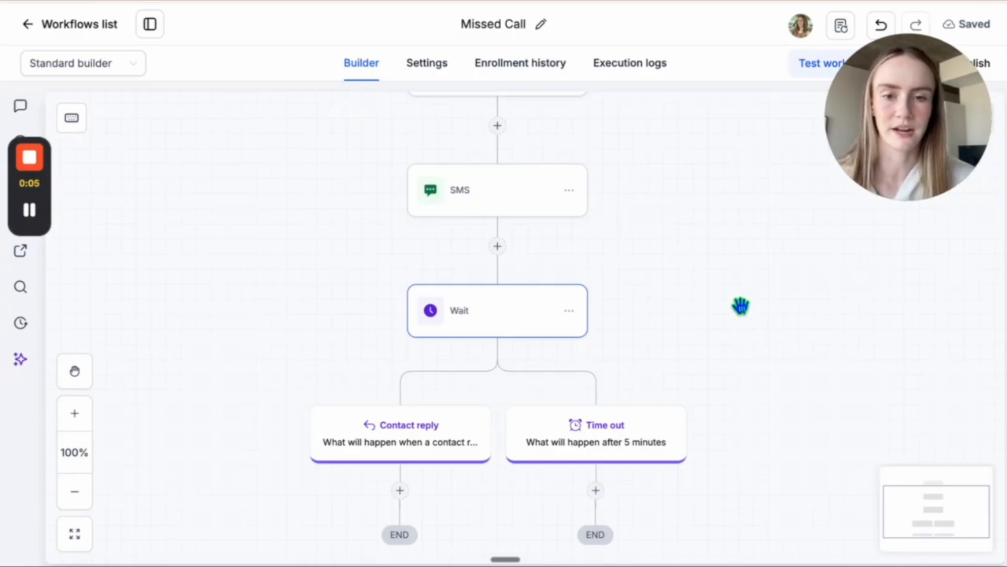
- Add an SMS to the Time out branch asking "You still there?", mentioning the owner is being informed, ending "How can we help you?", and save it
scroll(679, 340, "down", 1)
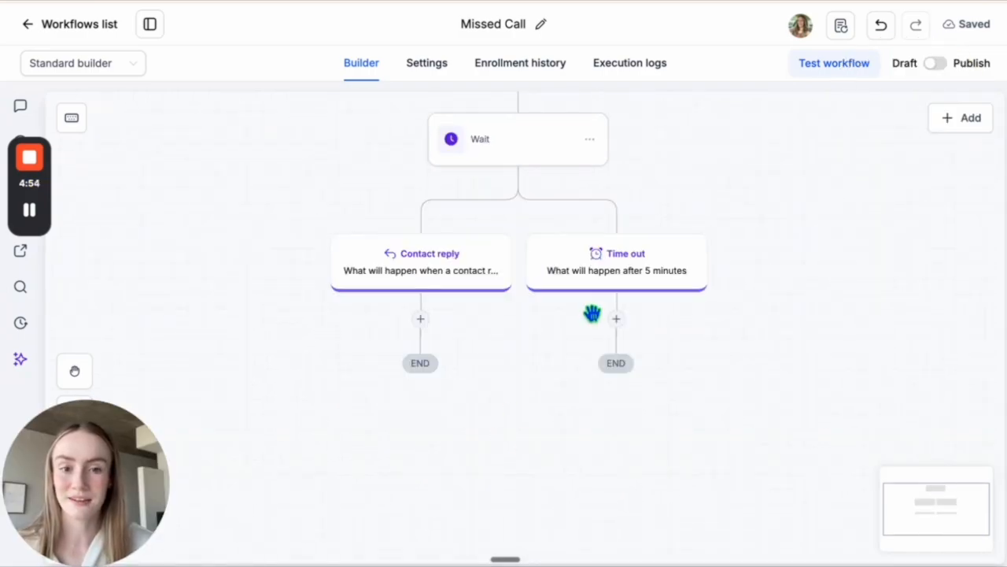
left_click(618, 322)
type("sms")
left_click(687, 287)
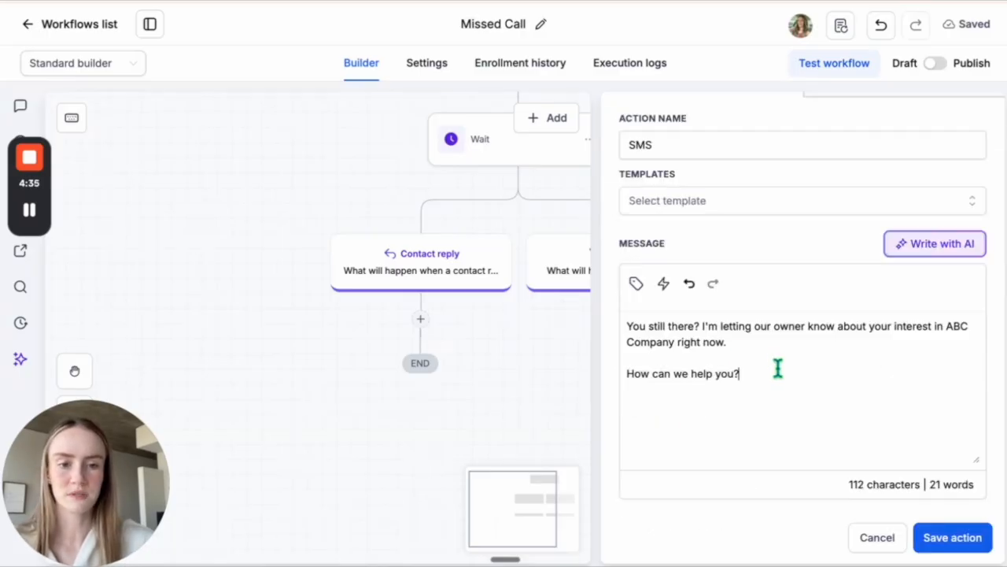
scroll(777, 367, "down", 1)
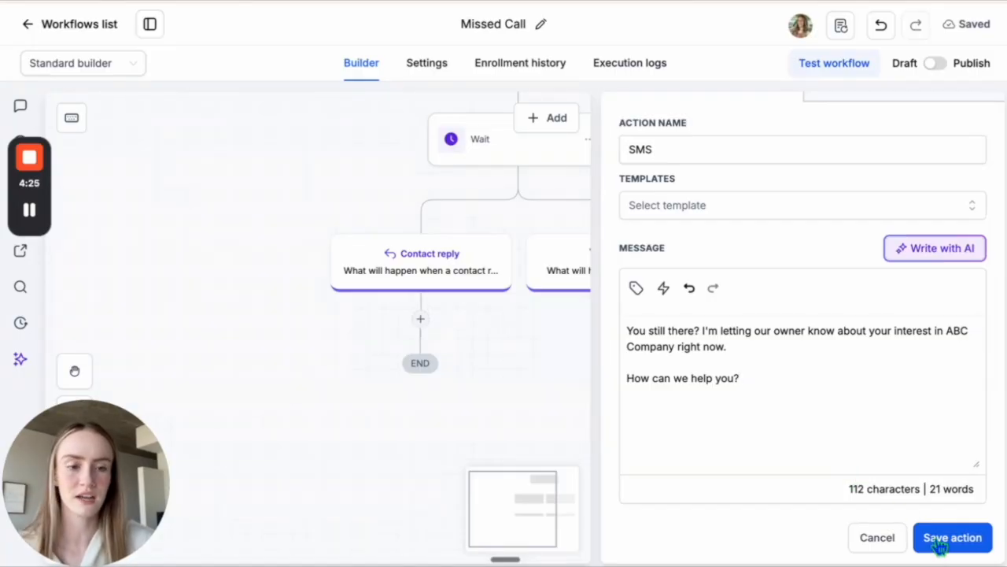
left_click(941, 539)
scroll(514, 524, "down", 1)
scroll(525, 205, "up", 5)
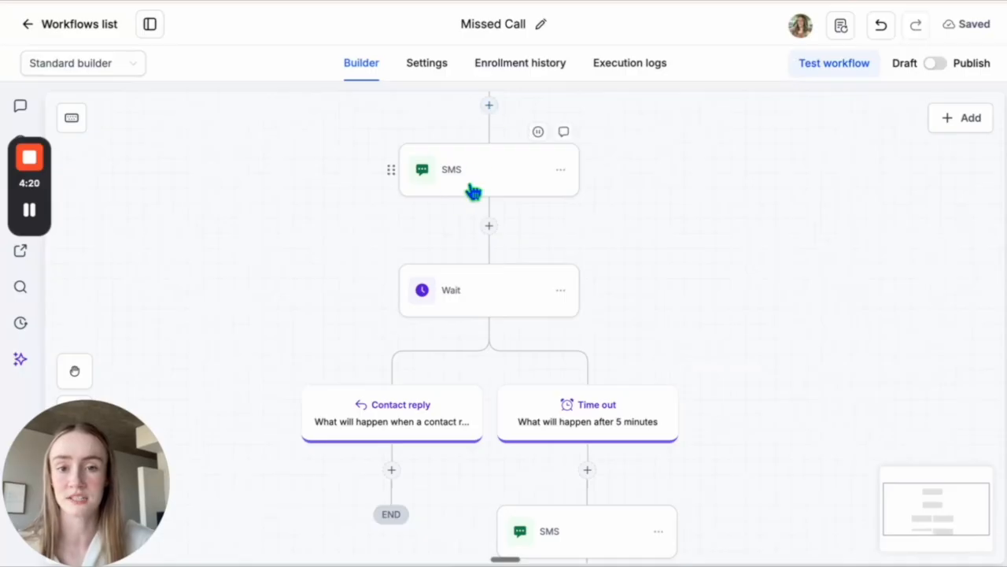
- Add an internal notification action to the Contact reply branch and set its notification type to SMS
scroll(391, 461, "down", 3)
scroll(402, 398, "down", 1)
scroll(401, 397, "down", 1)
left_click(427, 307)
type("inter")
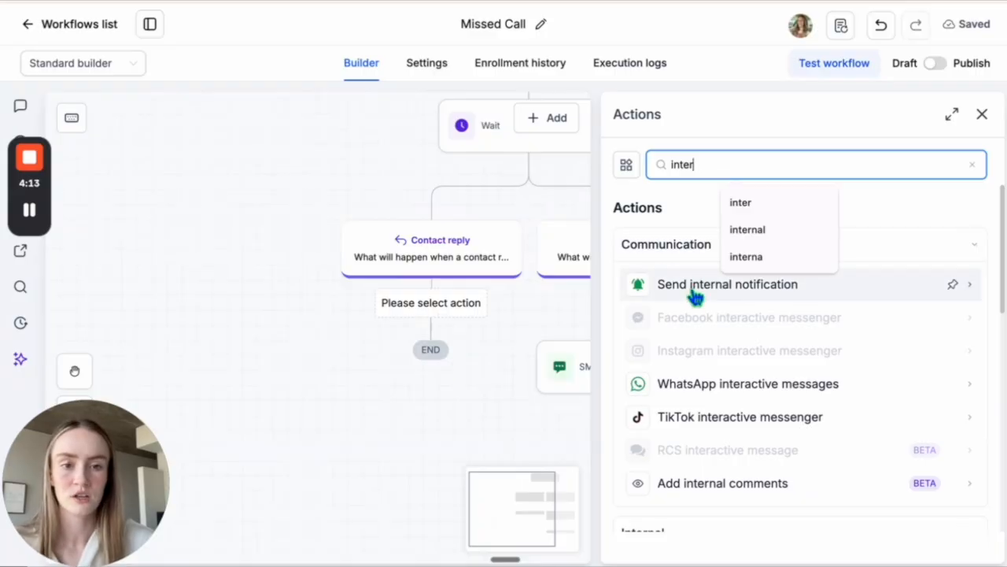
left_click(695, 295)
left_click(695, 293)
left_click(674, 380)
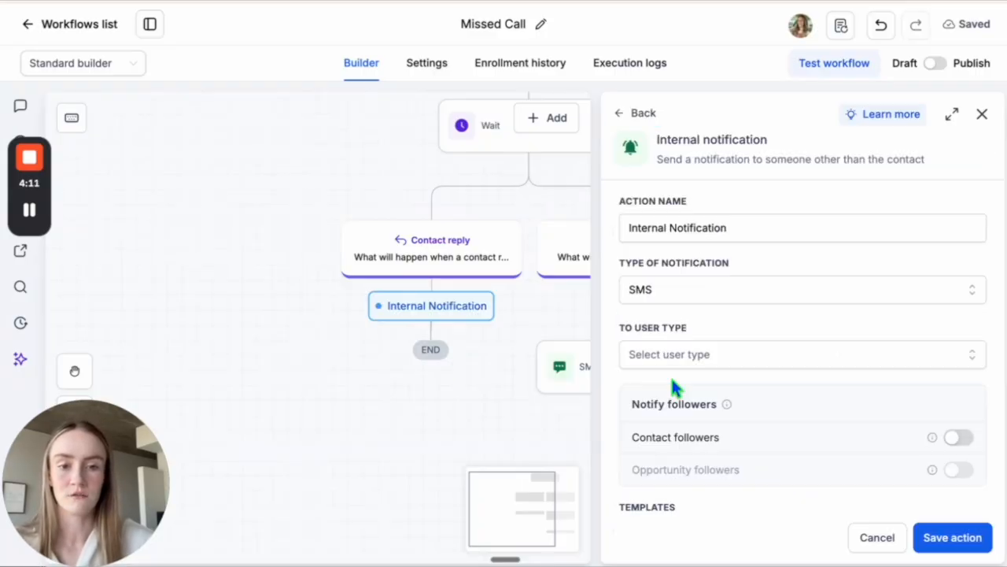
- Set the internal notification's user type to Particular User and choose the account user as its recipient
scroll(673, 384, "down", 1)
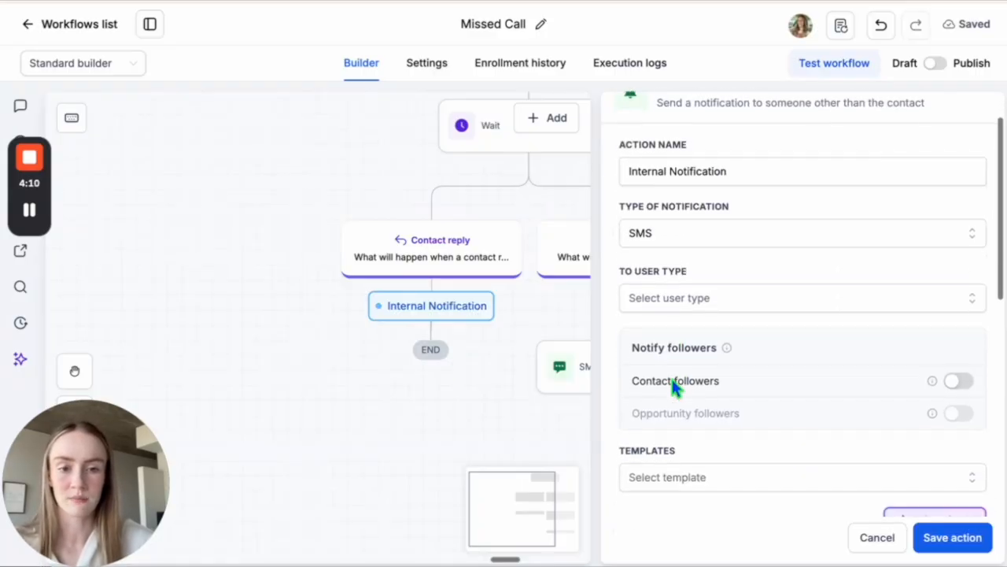
left_click(675, 305)
scroll(679, 318, "down", 1)
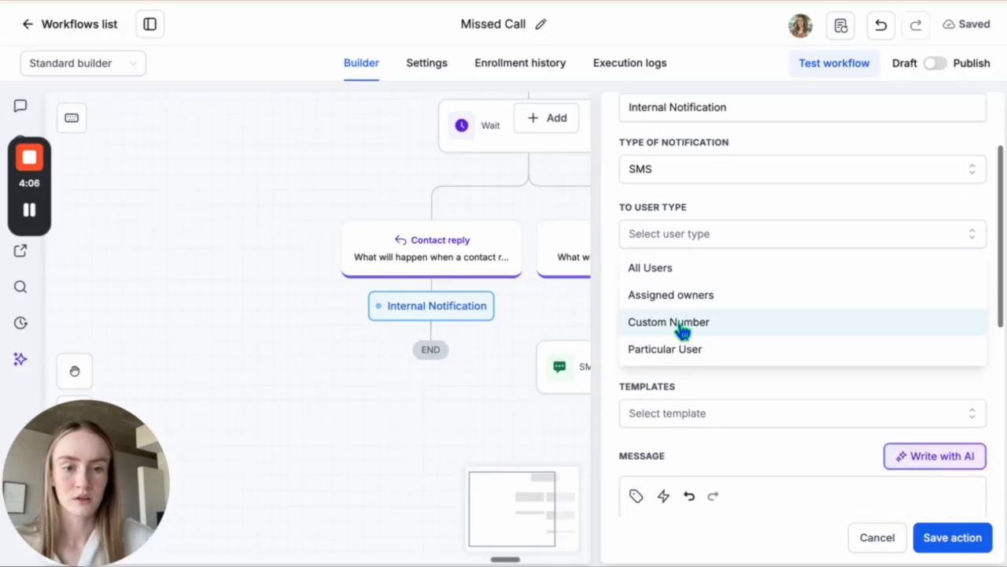
left_click(678, 351)
left_click(705, 296)
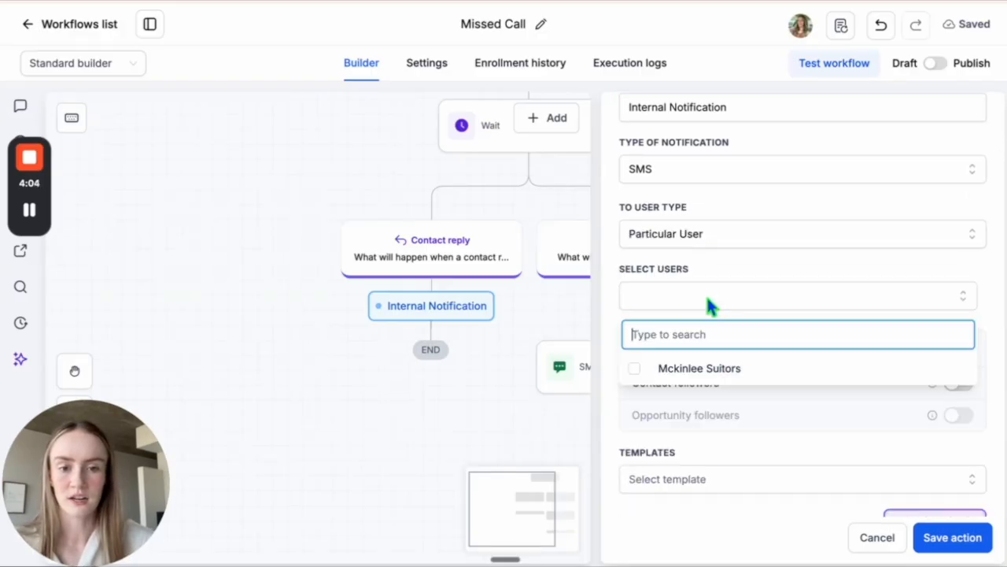
left_click(705, 367)
left_click(734, 255)
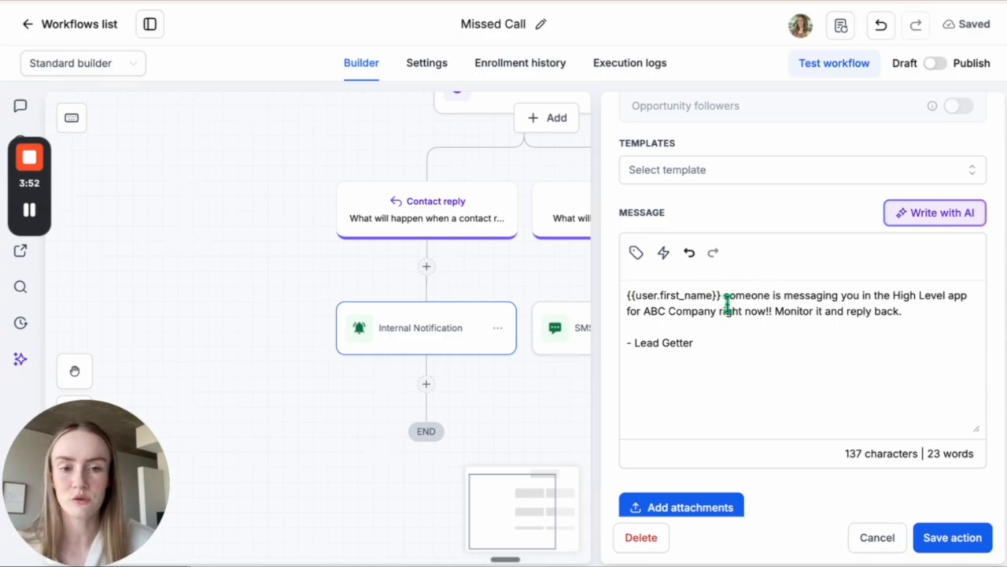
- Review the notification's User custom values, recipient and message with its Lead Getter sign-off, and save the action
left_click(636, 253)
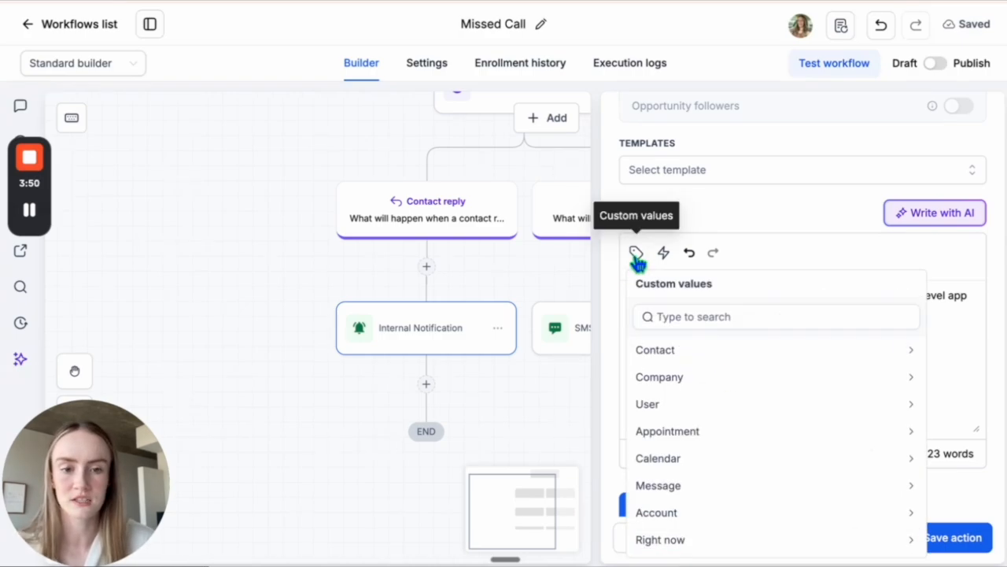
left_click(675, 409)
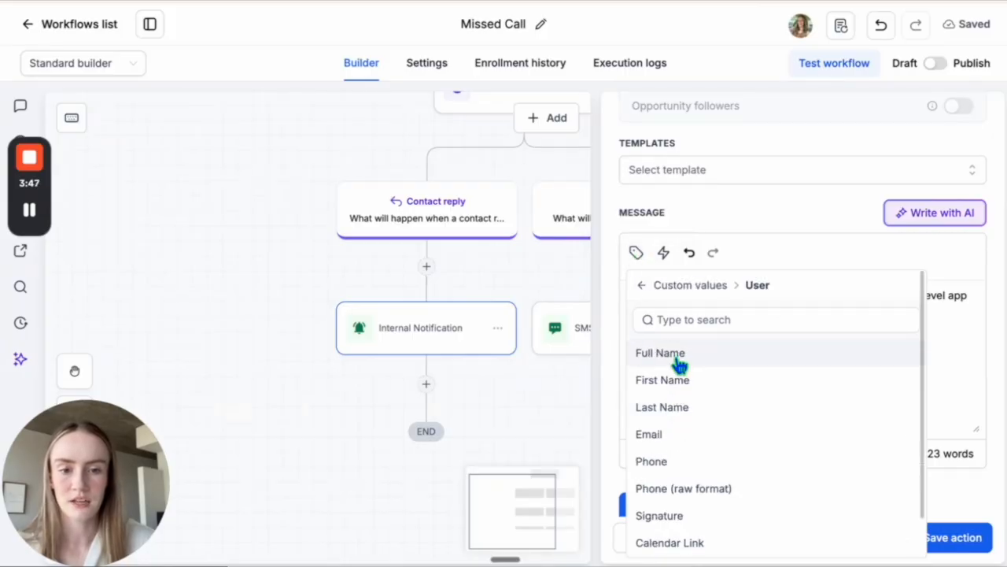
left_click(955, 314)
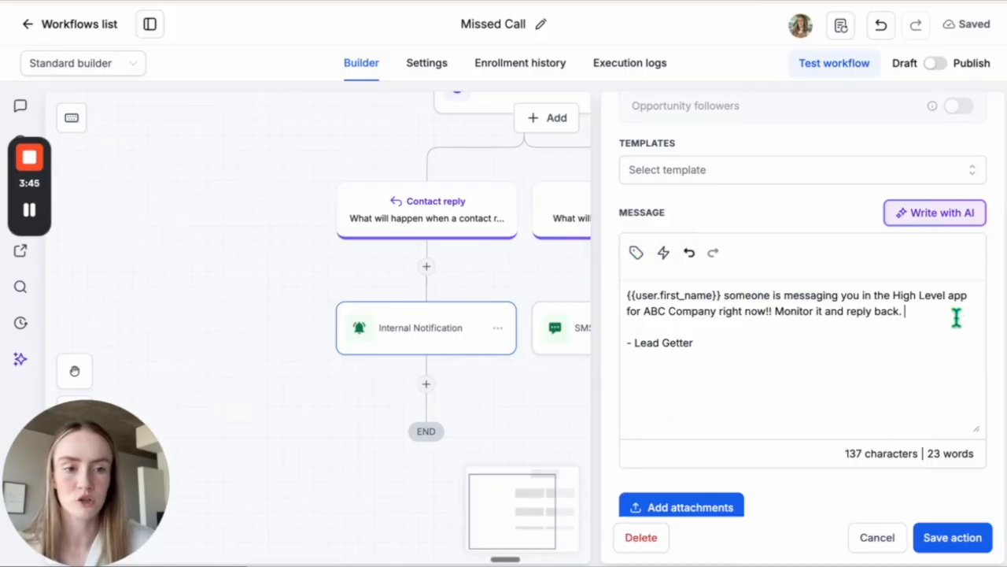
scroll(955, 317, "up", 2)
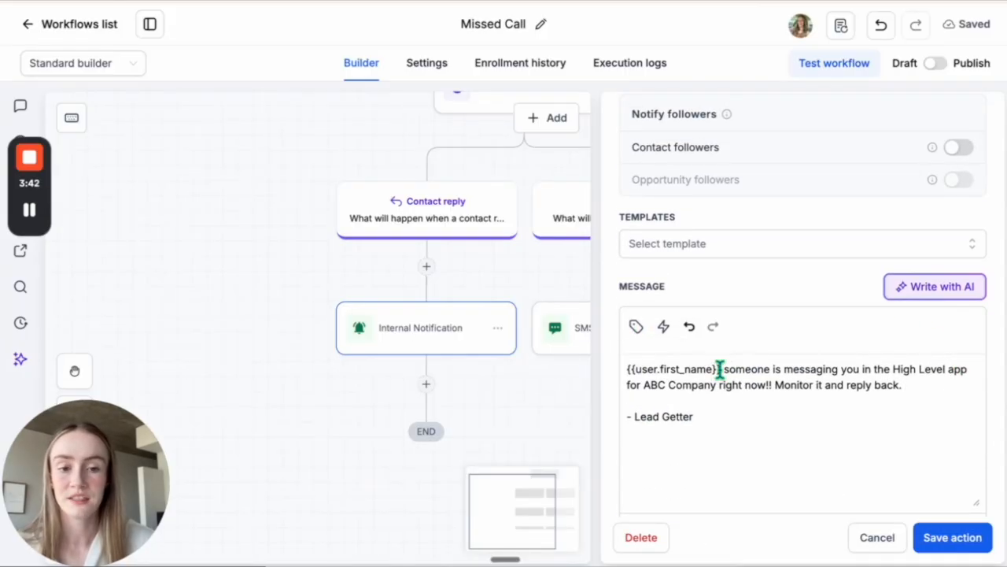
scroll(641, 362, "up", 5)
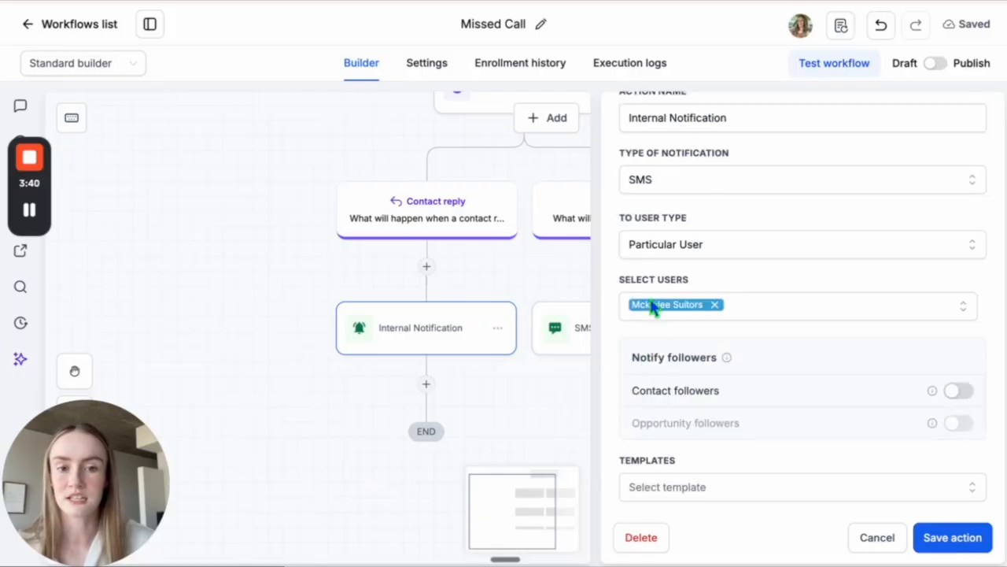
scroll(661, 312, "down", 4)
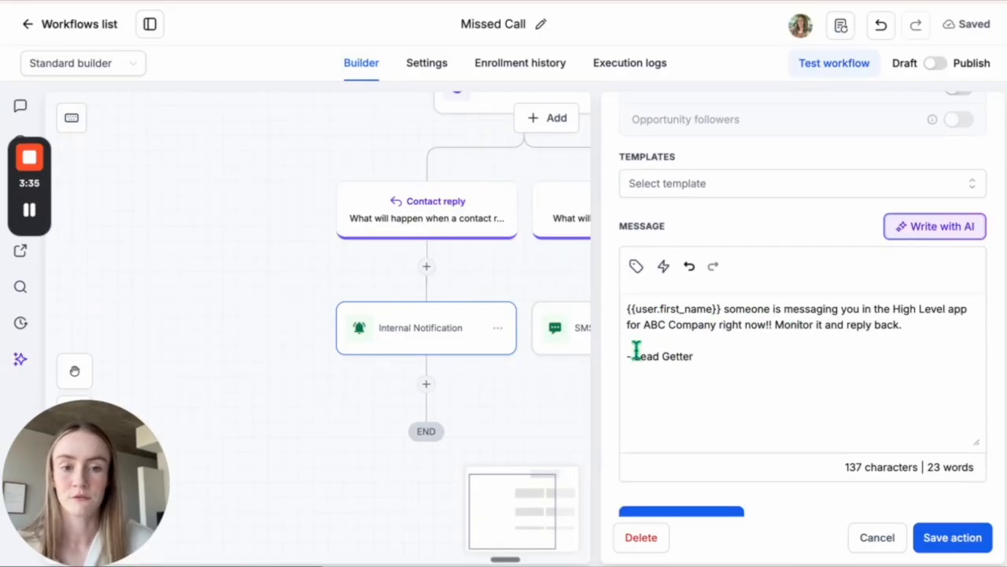
left_click_drag(712, 357, 596, 354)
left_click(722, 363)
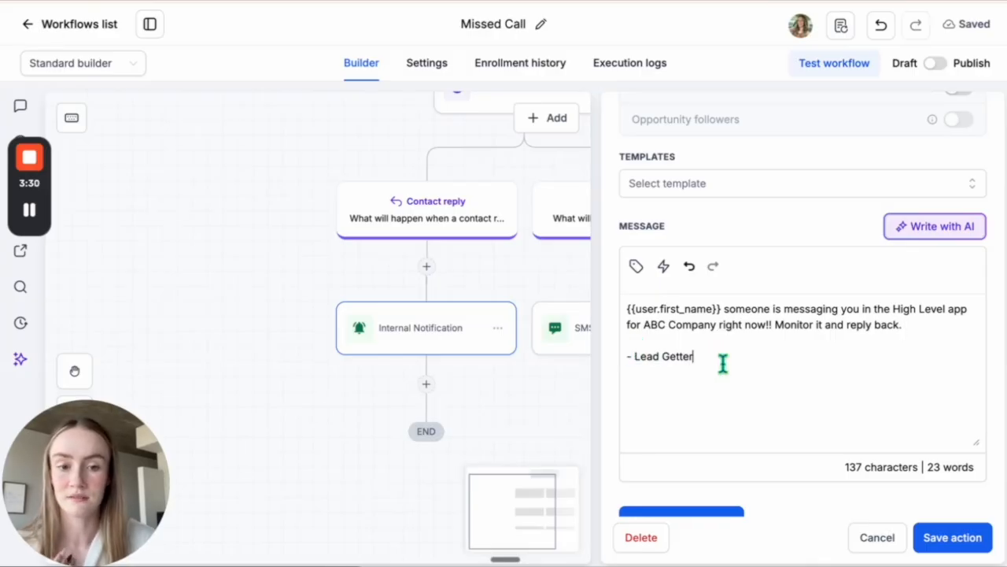
scroll(723, 363, "down", 2)
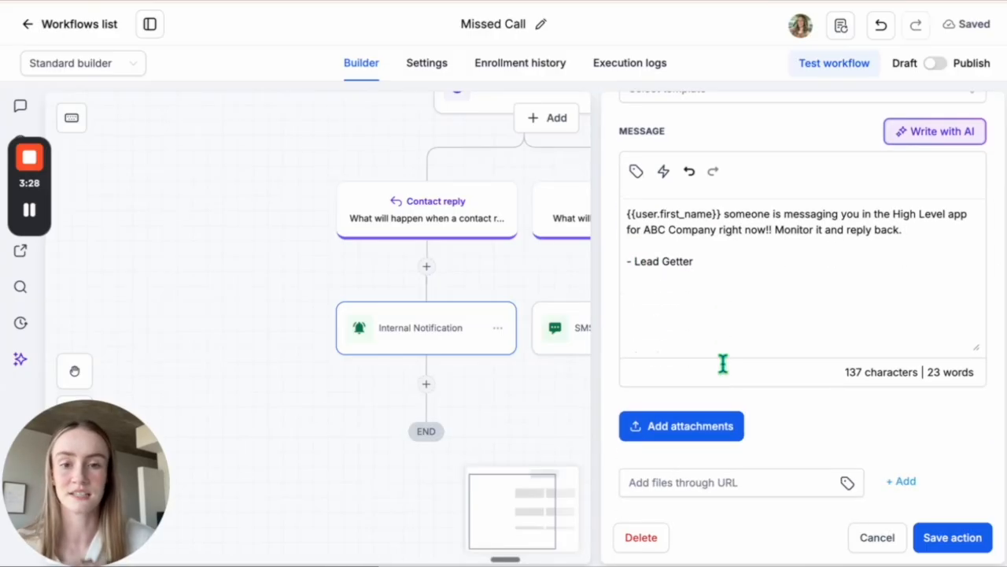
left_click(954, 539)
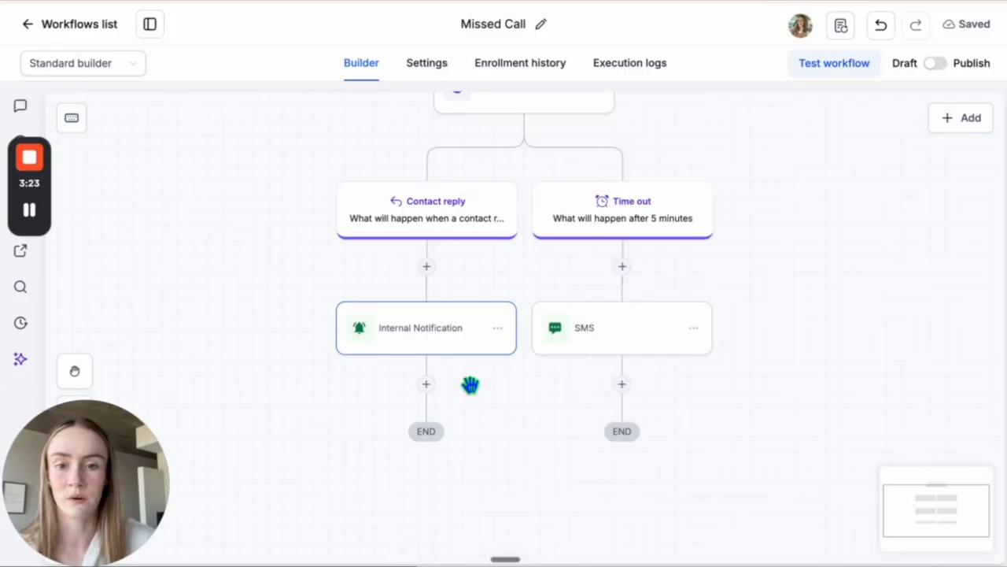
- Add a Wait action after the internal notification for a set period of 1 minute and save it
scroll(470, 385, "down", 1)
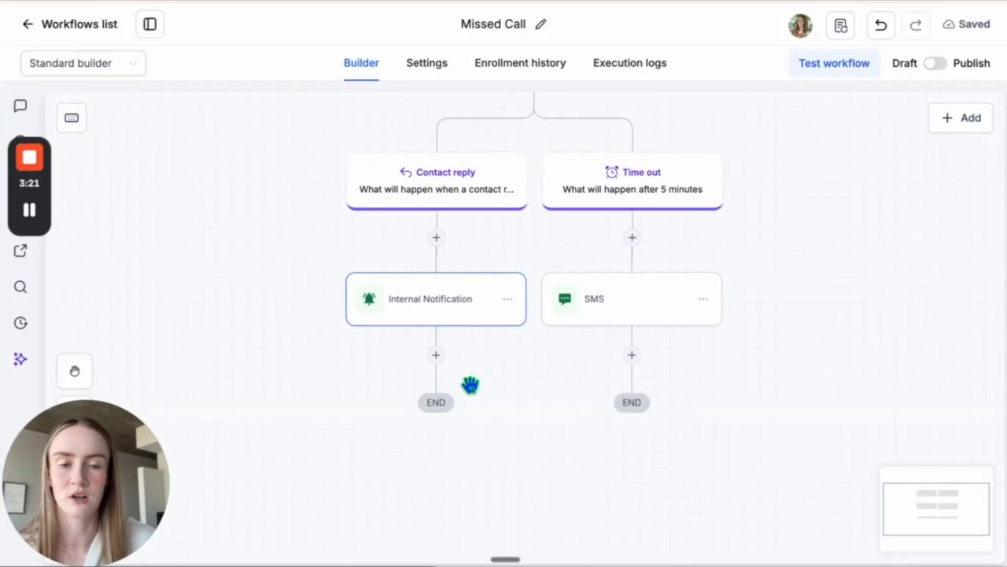
left_click(436, 355)
type("wai")
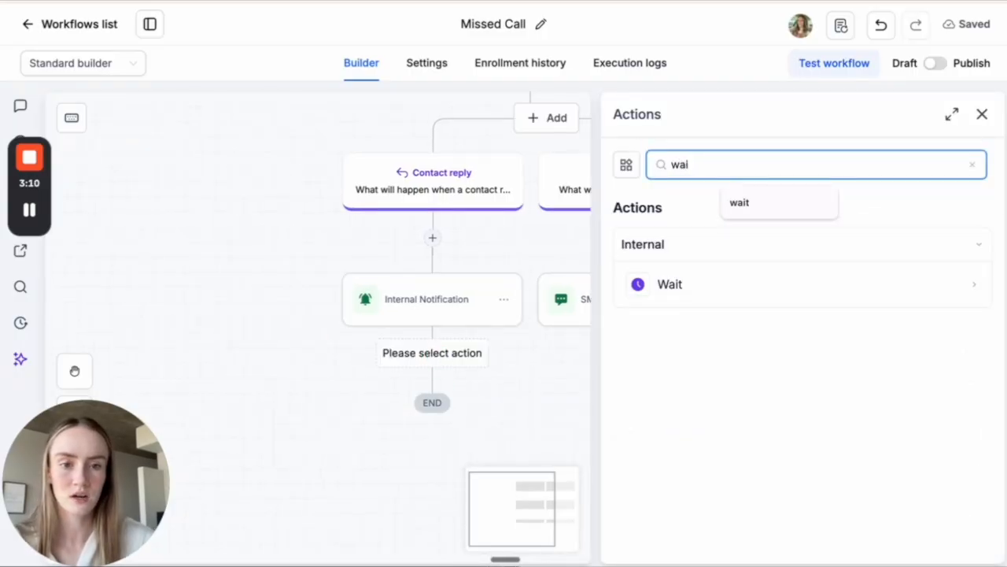
left_click(693, 285)
left_click(711, 318)
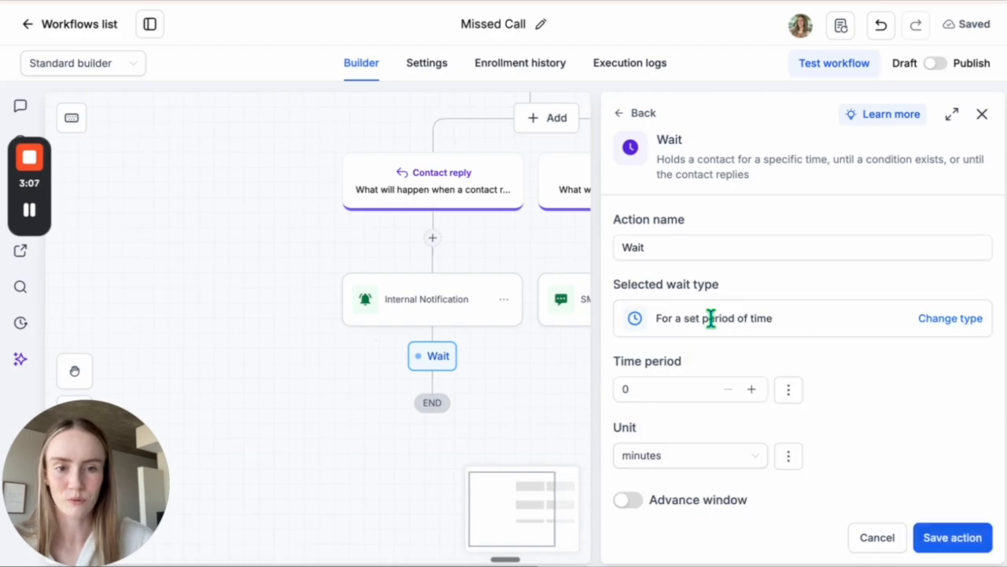
left_click(653, 382)
type("1")
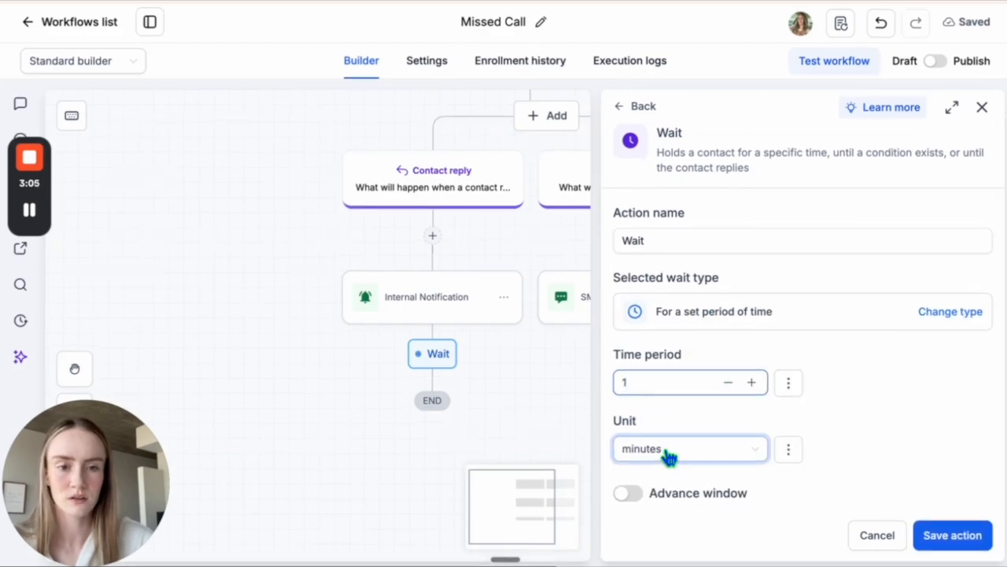
left_click(934, 536)
- Add and save an SMS after the Wait: "Okay thanks for sharing. I'll let our owner know and they'll will be with you shortly! What's your name?"
scroll(530, 477, "down", 3)
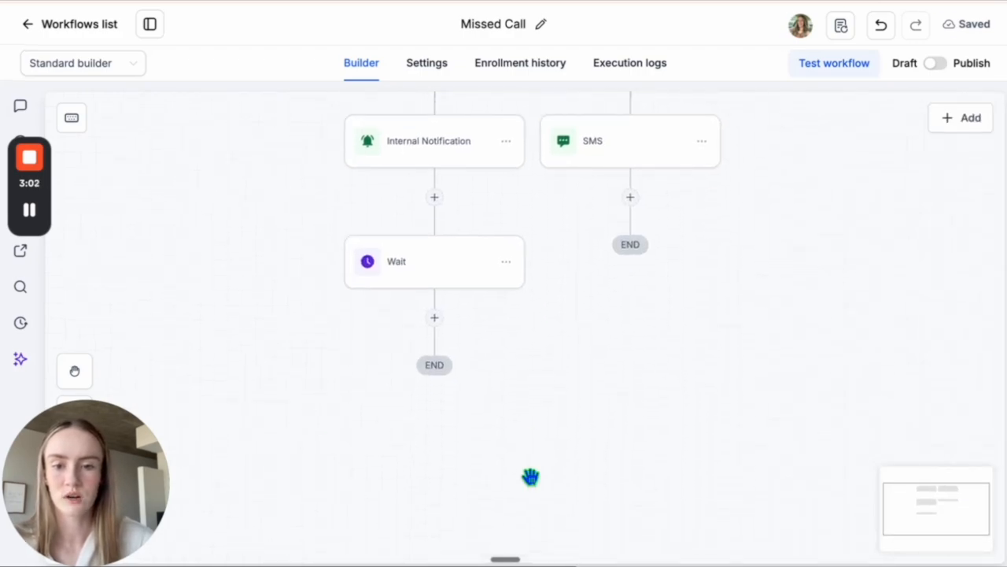
left_click(434, 318)
type("sms")
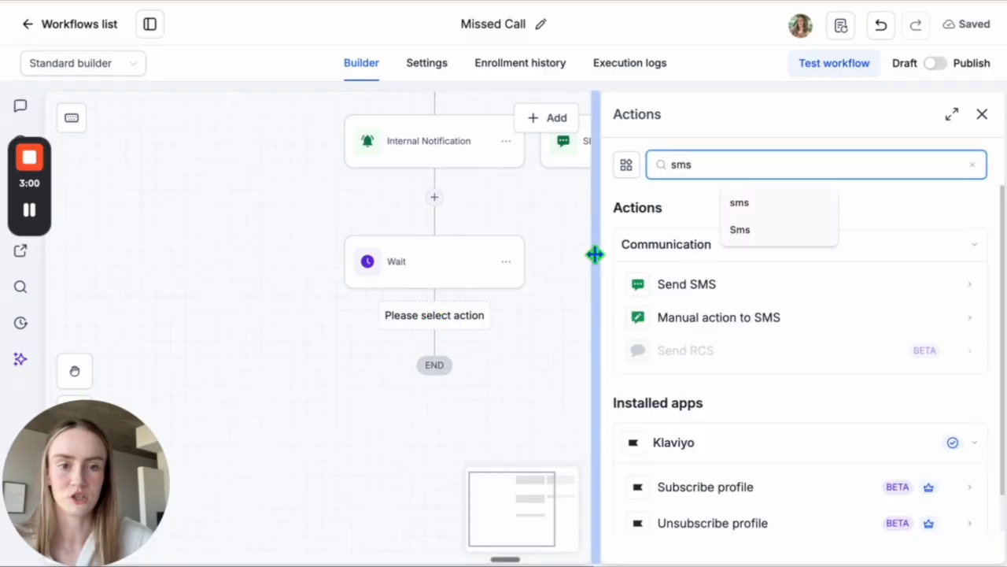
left_click(694, 285)
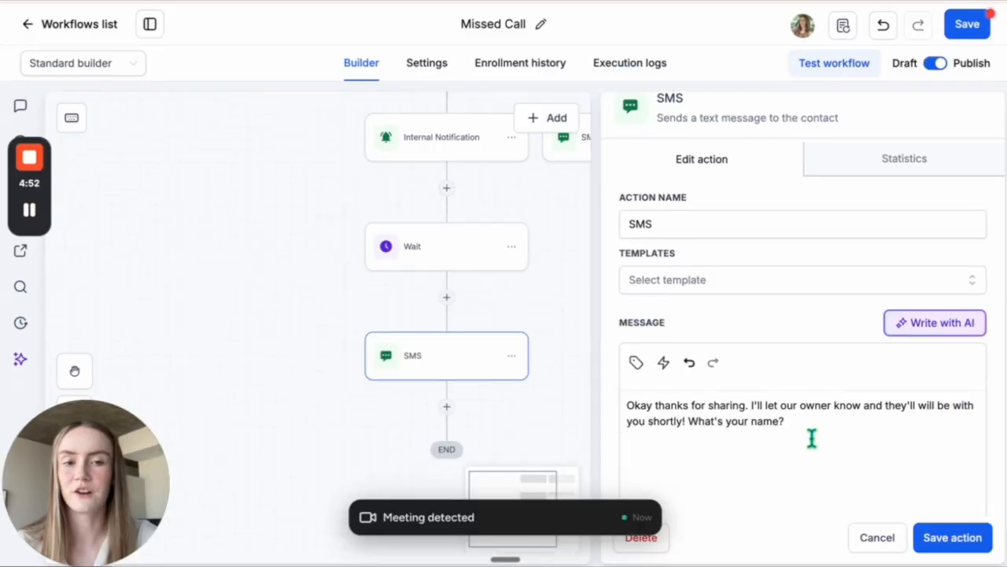
scroll(812, 439, "down", 2)
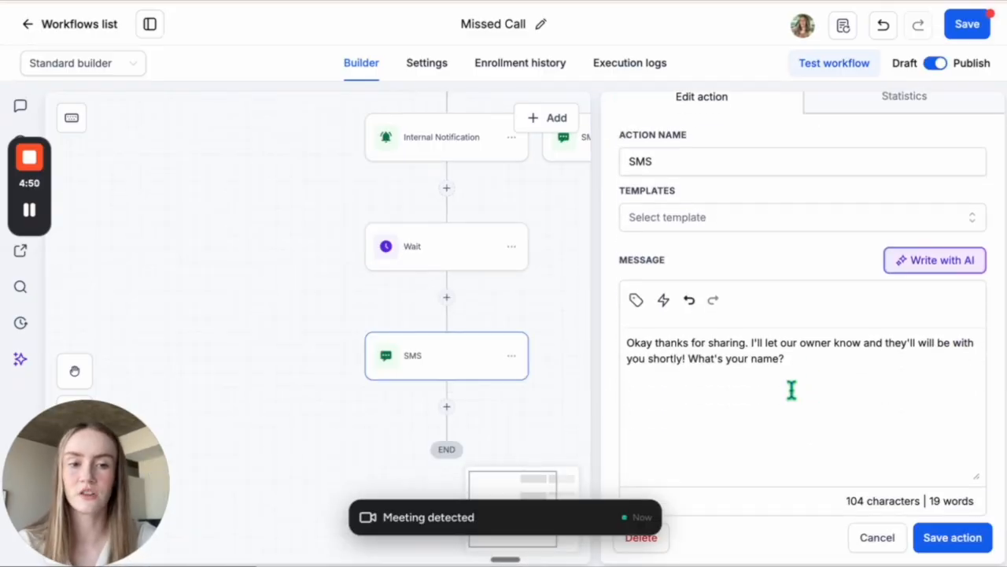
left_click_drag(784, 359, 685, 358)
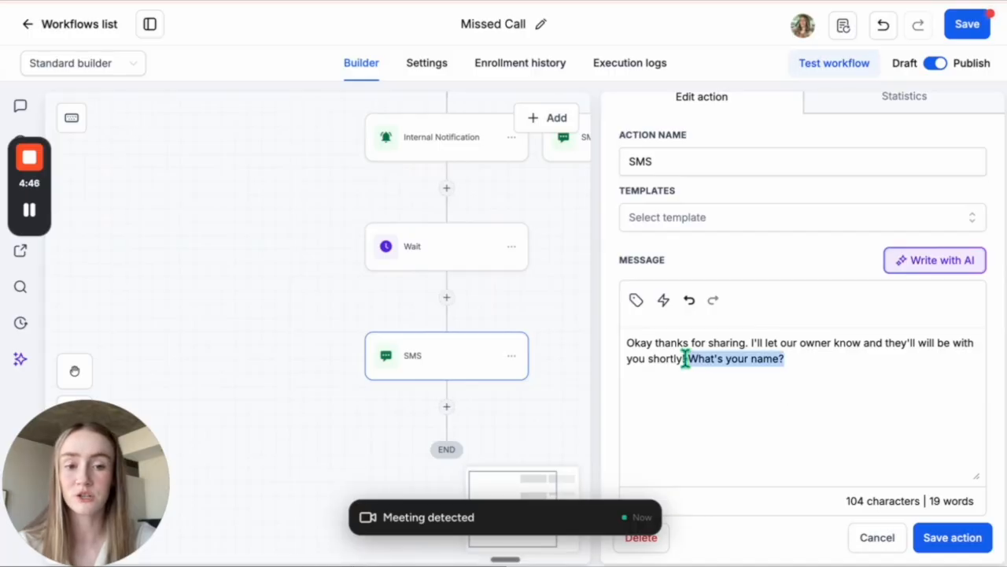
left_click(796, 367)
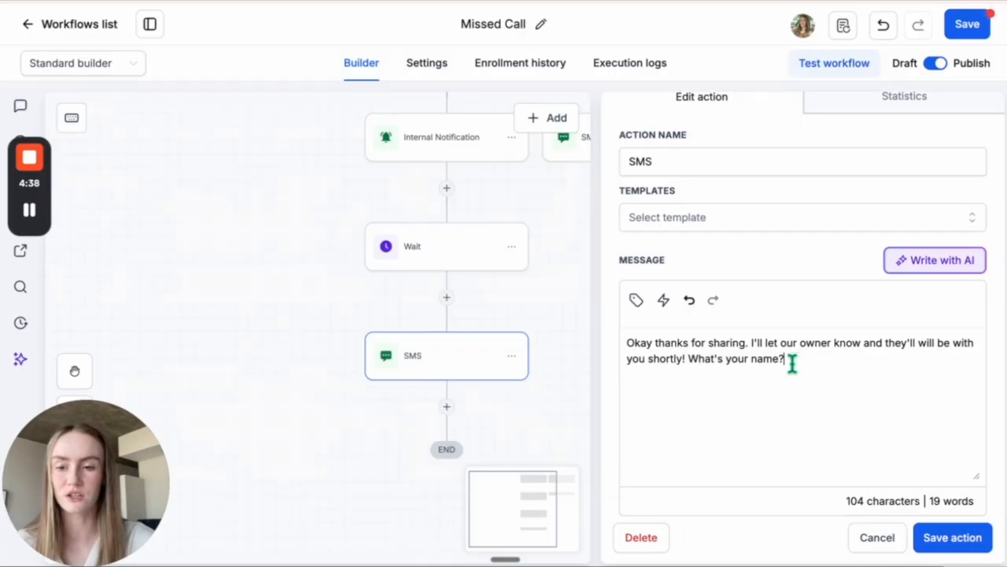
left_click(952, 538)
- Switch the Missed Call workflow from Draft to Publish and save the workflow
left_click(968, 32)
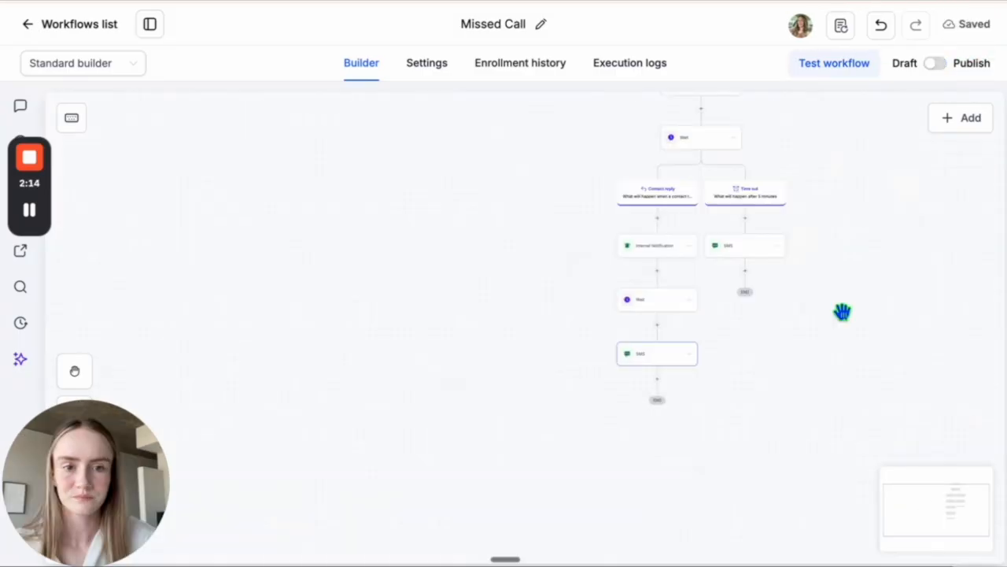
scroll(842, 313, "up", 7)
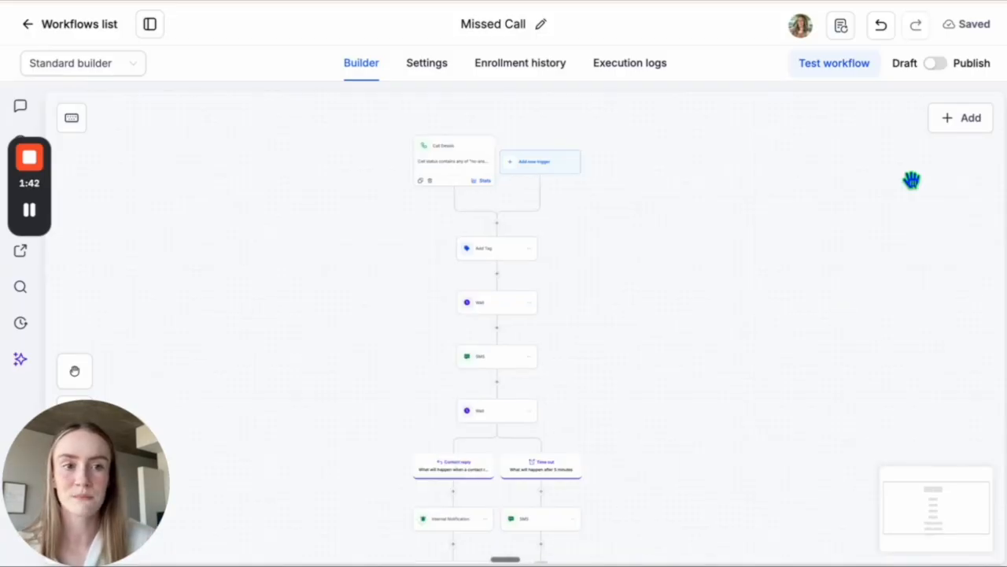
left_click(938, 69)
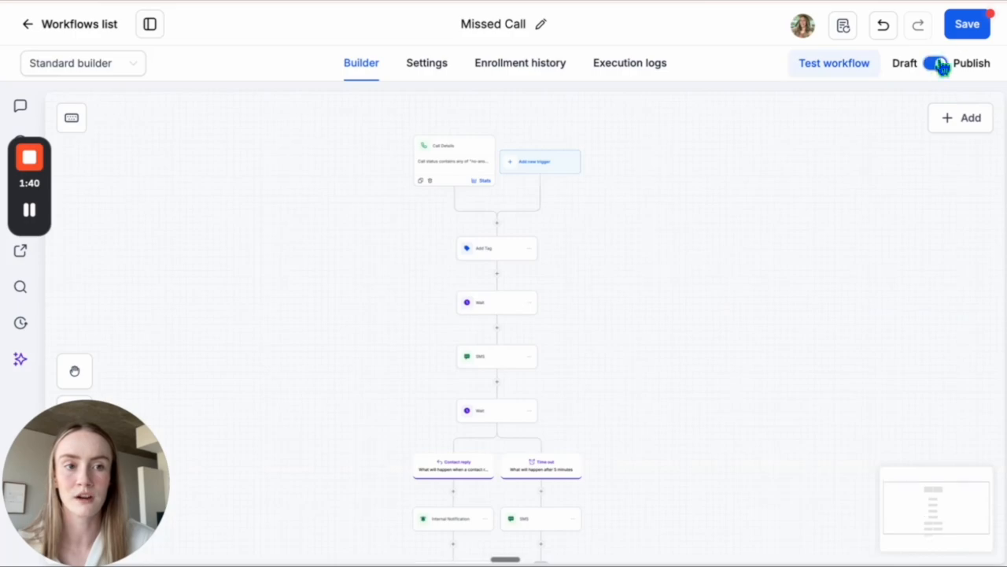
left_click(970, 25)
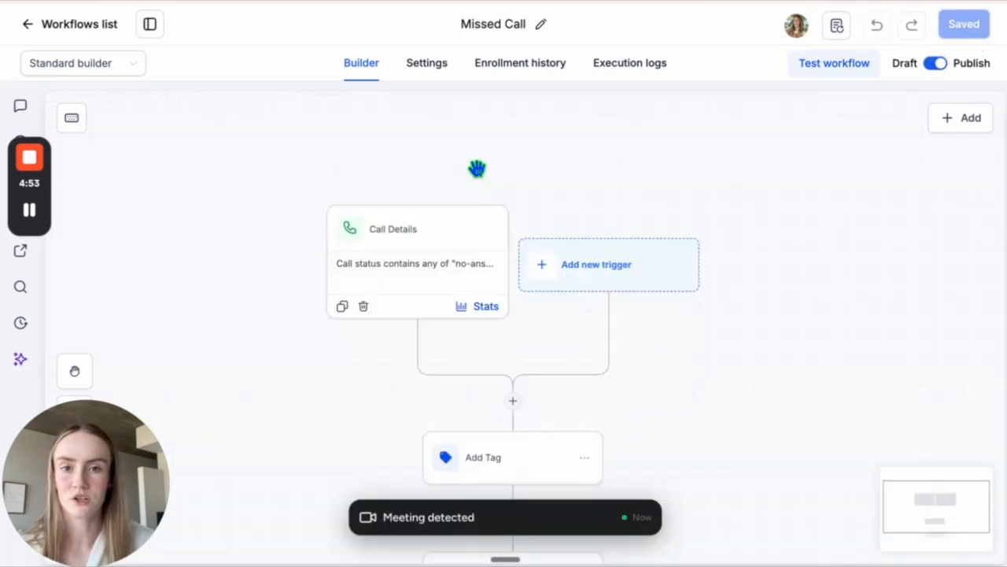
- Review the workflow settings, switching Allow re-entry off and back on, and look through the remaining contact and communication options
left_click(429, 68)
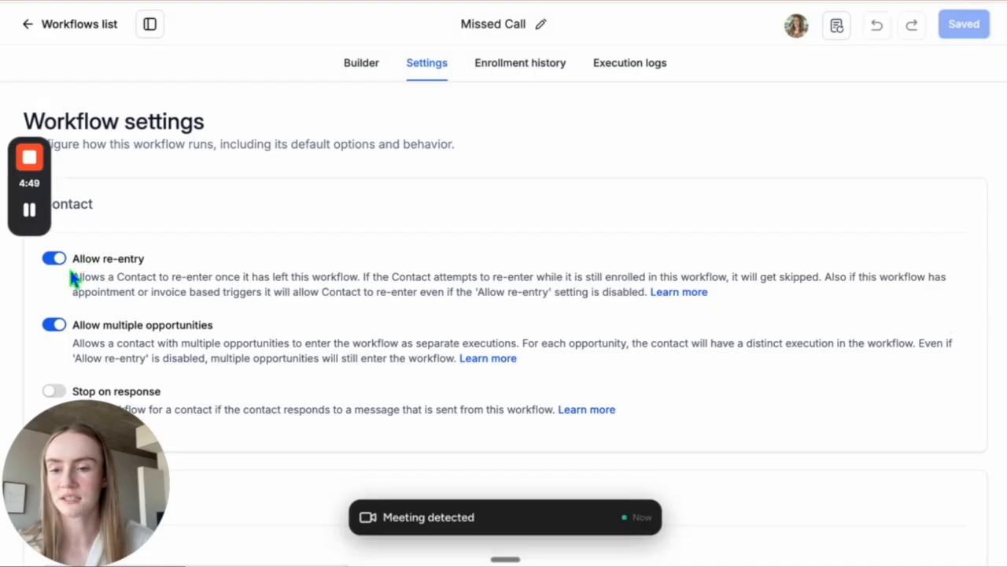
left_click(54, 259)
left_click(56, 262)
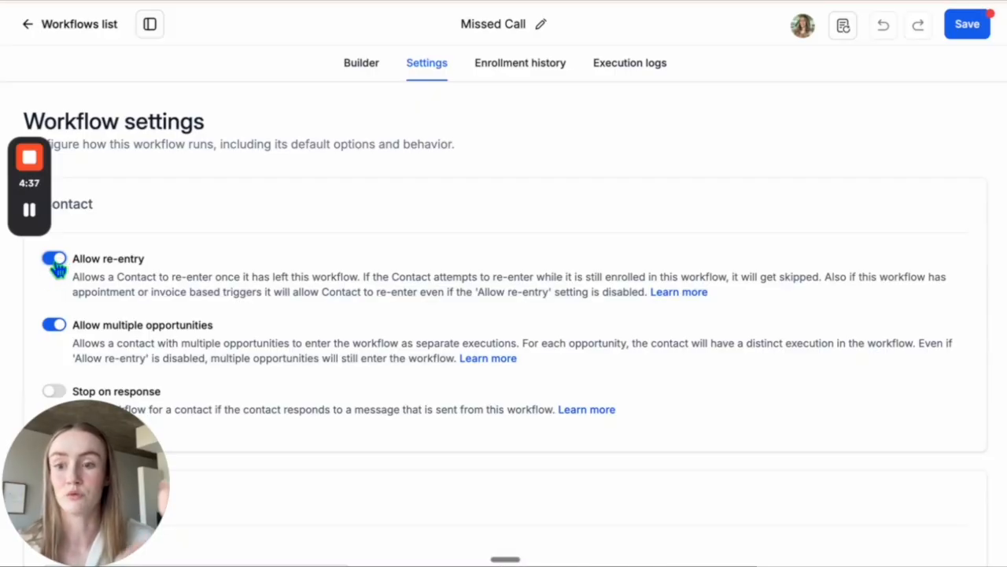
scroll(191, 318, "down", 2)
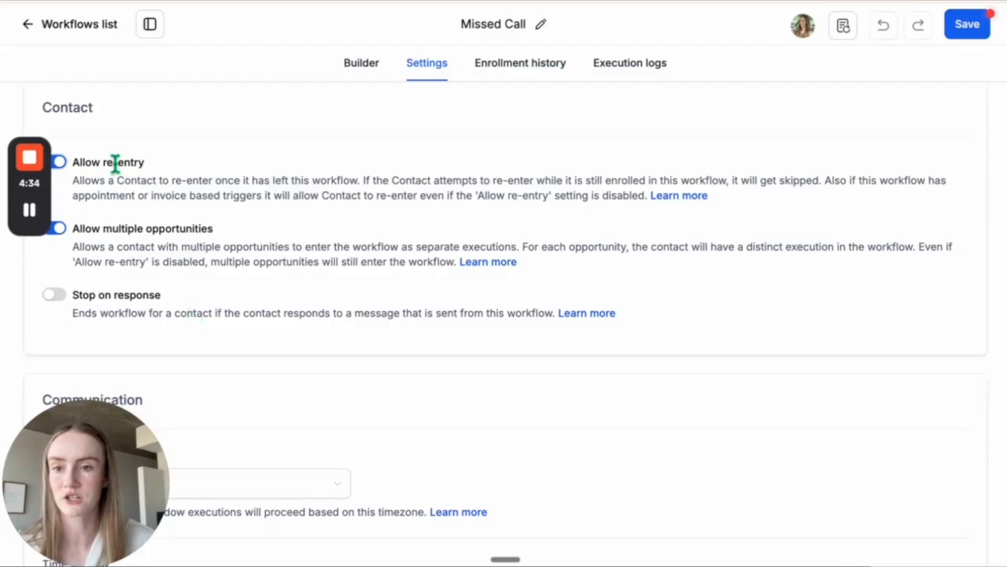
scroll(112, 180, "down", 4)
scroll(109, 180, "down", 1)
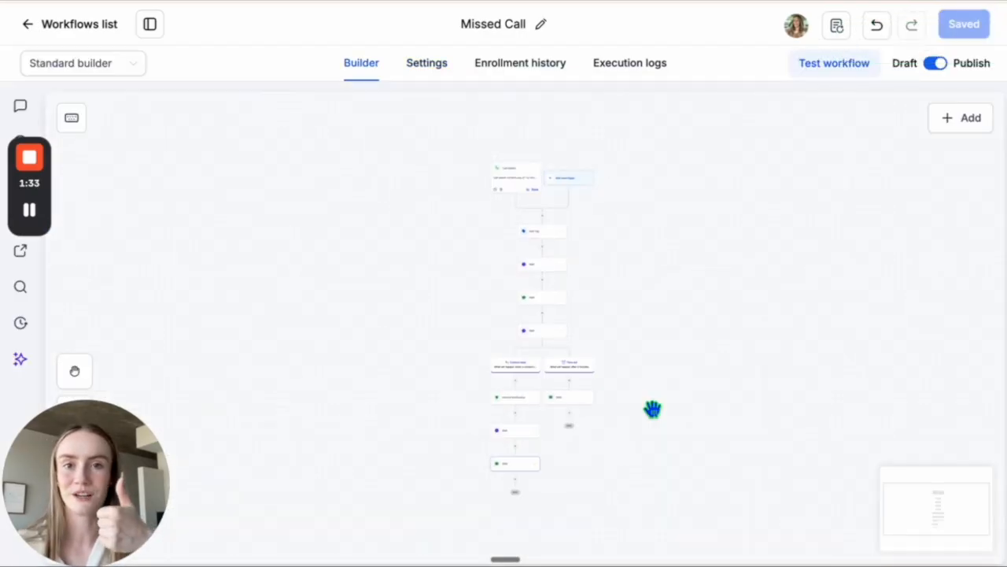